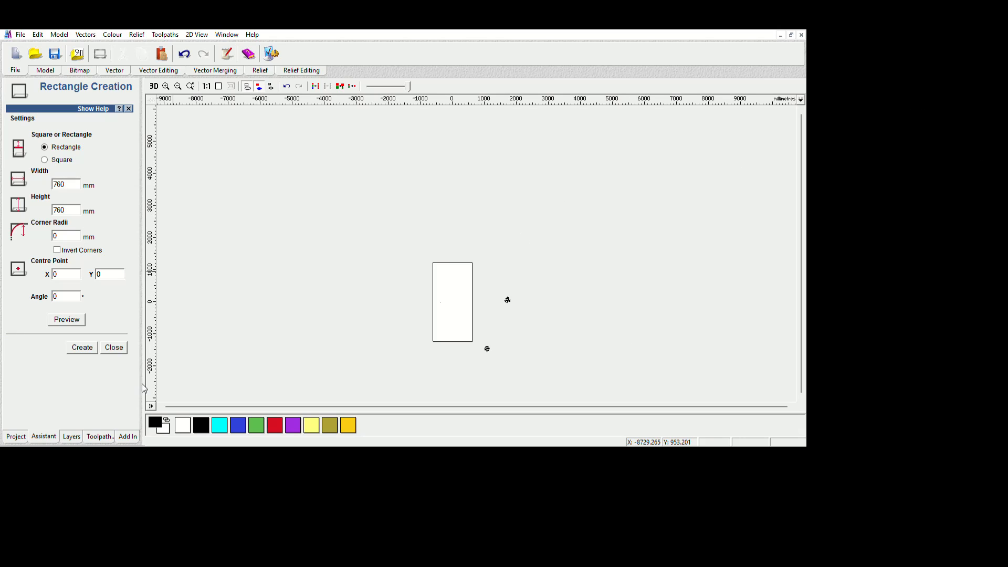
Create a 760 x 760 mm rectangle with zero corner radii, centred on the origin.
{"action": "left_click", "coordinate": [82, 348]}
{"action": "left_click", "coordinate": [114, 348]}
{"action": "scroll", "coordinate": [466, 360], "scroll_direction": "up", "scroll_amount": 1}
Offset the square inwards by 40 mm with sharp corners, keeping the original vector.
{"action": "left_click", "coordinate": [75, 344]}
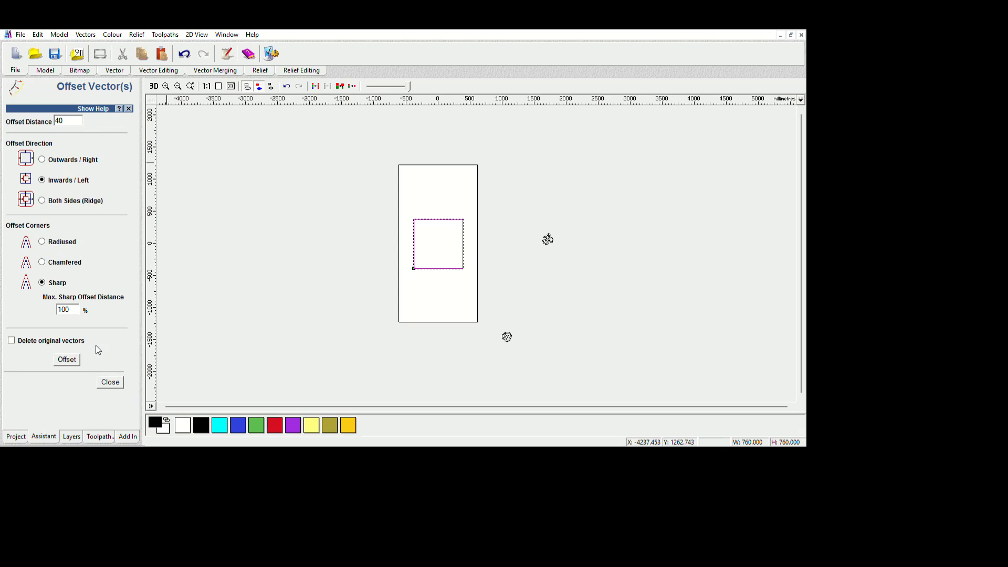
{"action": "left_click", "coordinate": [66, 359]}
{"action": "left_click", "coordinate": [111, 383]}
{"action": "scroll", "coordinate": [652, 317], "scroll_direction": "up", "scroll_amount": 1}
{"action": "scroll", "coordinate": [652, 317], "scroll_direction": "up", "scroll_amount": 1}
{"action": "scroll", "coordinate": [652, 317], "scroll_direction": "down", "scroll_amount": 1}
Centre the Om symbol on the page and scale it proportionally to about 551 mm wide.
{"action": "left_click", "coordinate": [612, 200]}
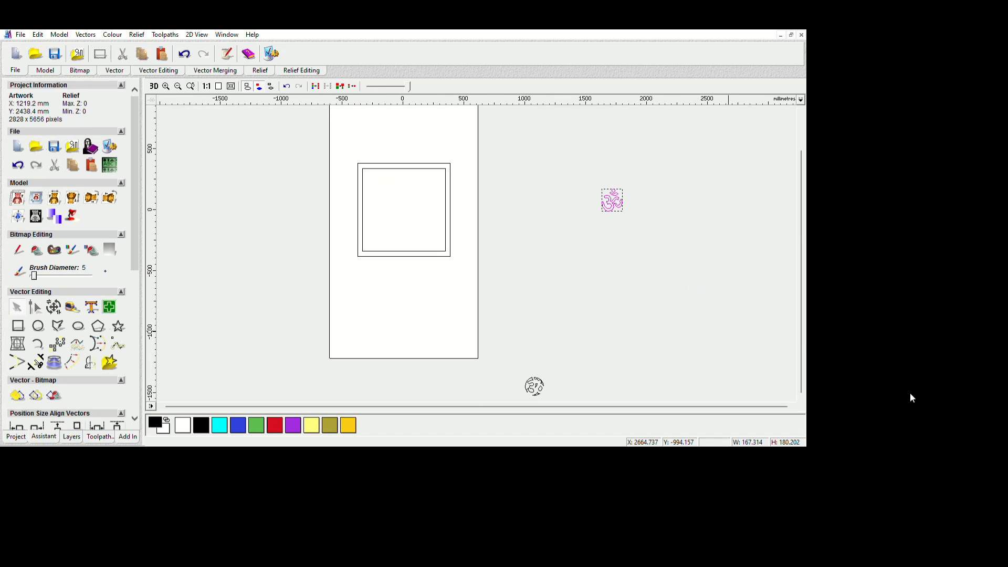
{"action": "key", "text": "F9"}
{"action": "left_click", "coordinate": [53, 307]}
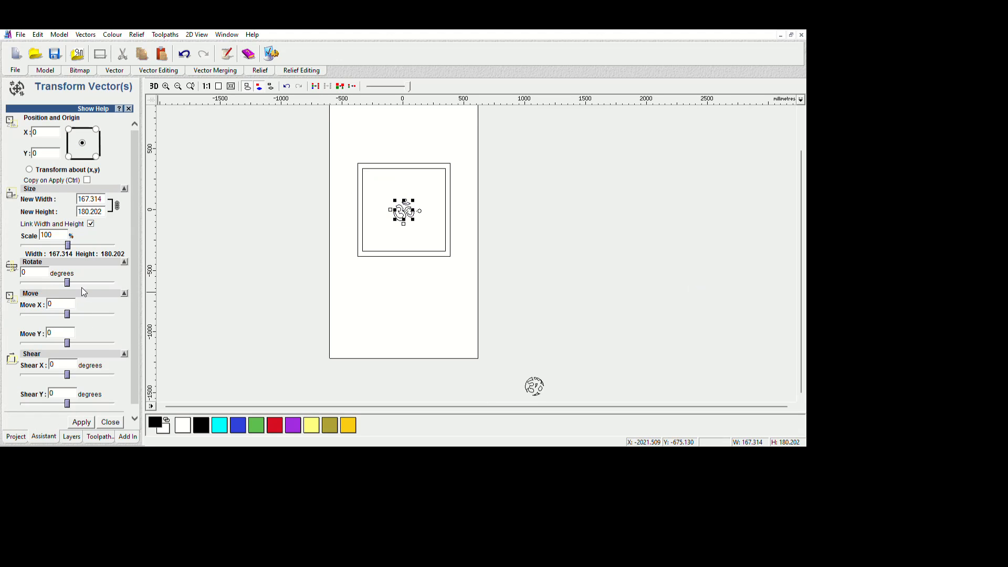
{"action": "left_click_drag", "start_coordinate": [82, 288], "coordinate": [114, 289]}
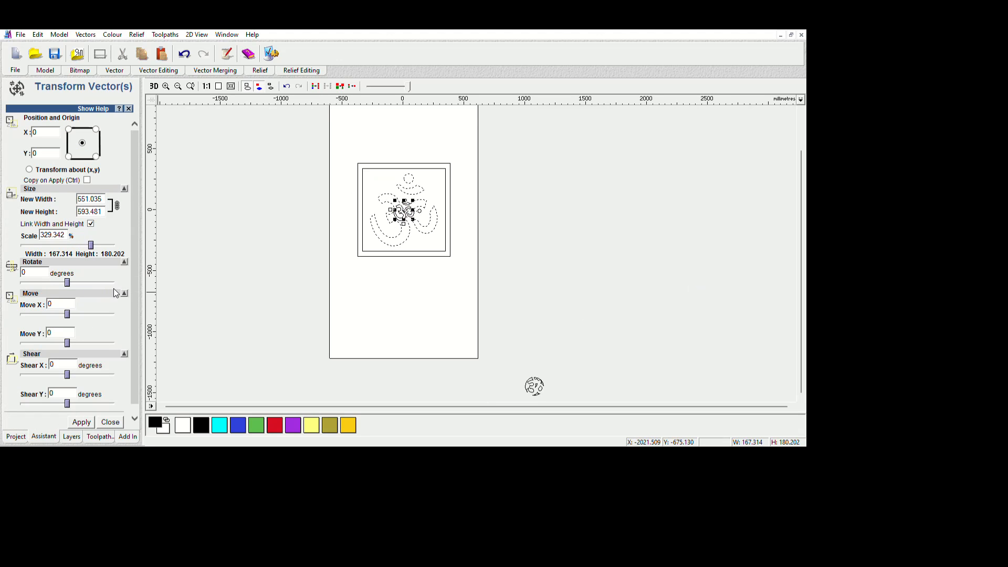
{"action": "left_click", "coordinate": [81, 422]}
{"action": "left_click", "coordinate": [110, 422]}
{"action": "scroll", "coordinate": [419, 208], "scroll_direction": "up", "scroll_amount": 2}
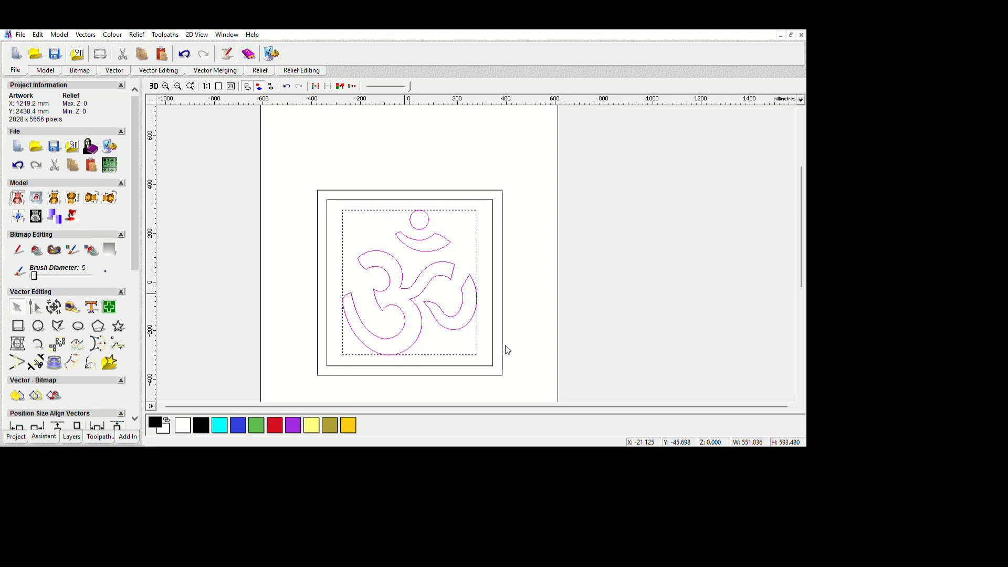
{"action": "scroll", "coordinate": [507, 350], "scroll_direction": "up", "scroll_amount": 1}
{"action": "scroll", "coordinate": [248, 344], "scroll_direction": "down", "scroll_amount": 2}
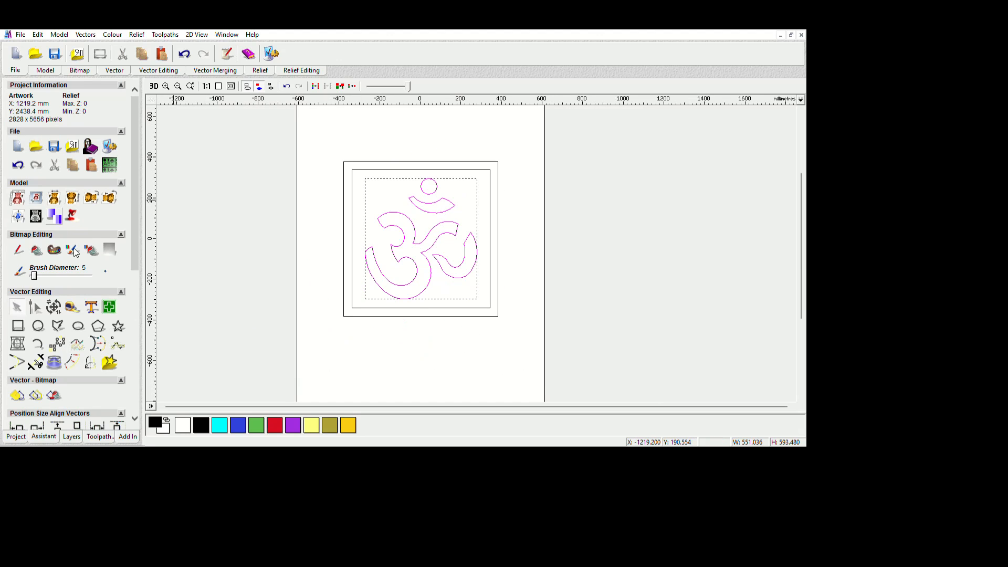
Enlarge the Om symbol proportionally by about 118%, to about 648 mm wide, to fill the inner square.
{"action": "left_click", "coordinate": [53, 307]}
{"action": "left_click_drag", "start_coordinate": [67, 245], "coordinate": [71, 245]}
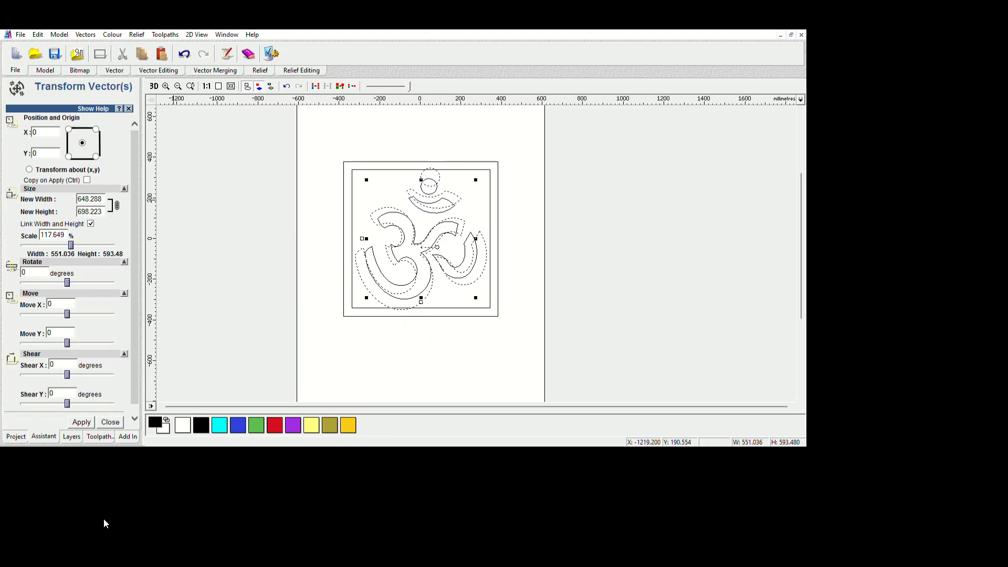
{"action": "left_click", "coordinate": [82, 422]}
{"action": "scroll", "coordinate": [542, 389], "scroll_direction": "up", "scroll_amount": 1}
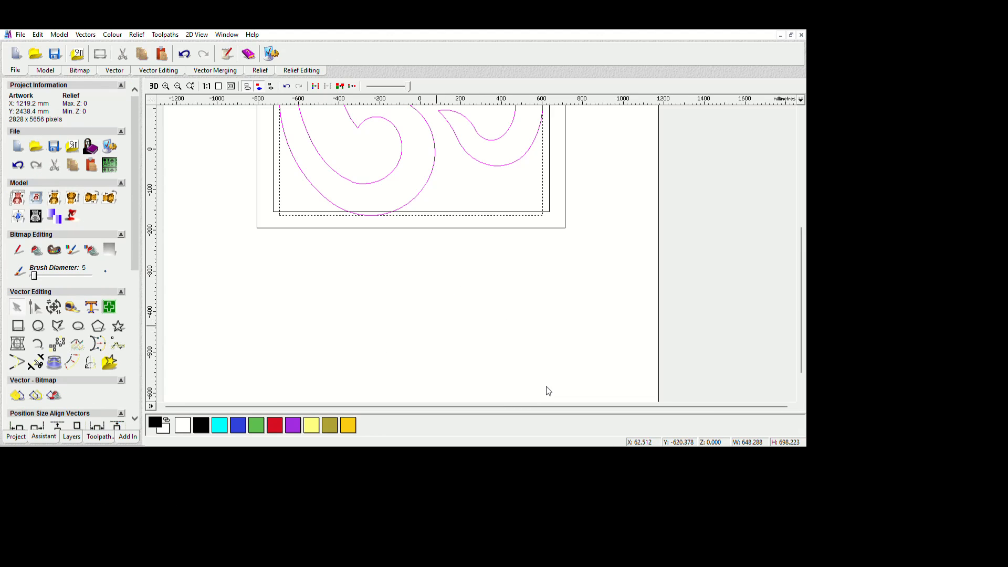
{"action": "scroll", "coordinate": [571, 187], "scroll_direction": "down", "scroll_amount": 1}
{"action": "scroll", "coordinate": [571, 187], "scroll_direction": "up", "scroll_amount": 1}
{"action": "scroll", "coordinate": [582, 218], "scroll_direction": "down", "scroll_amount": 1}
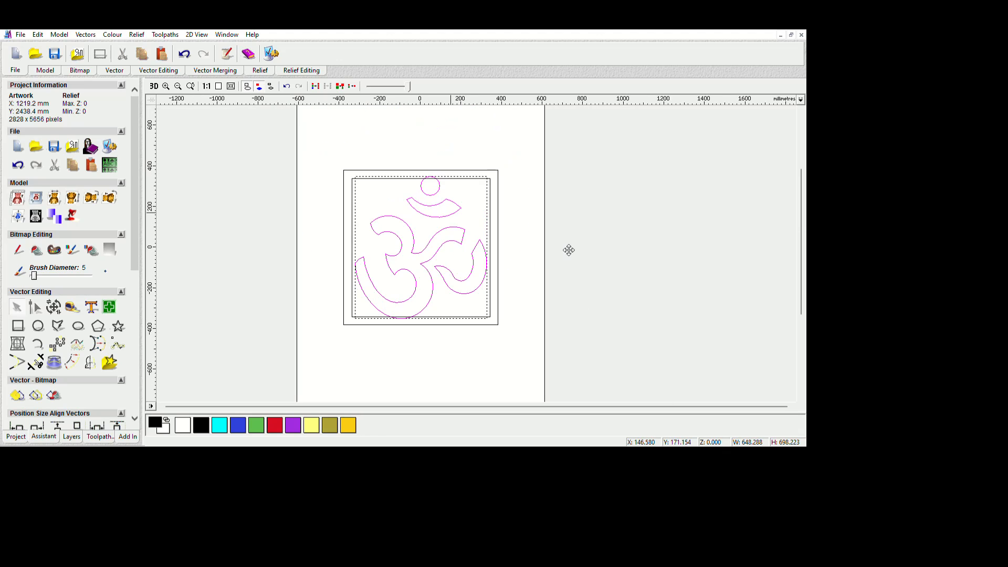
{"action": "left_click", "coordinate": [587, 247]}
Try to offset the main Om curve outwards by 5 mm with sharp corners.
{"action": "scroll", "coordinate": [478, 289], "scroll_direction": "up", "scroll_amount": 1}
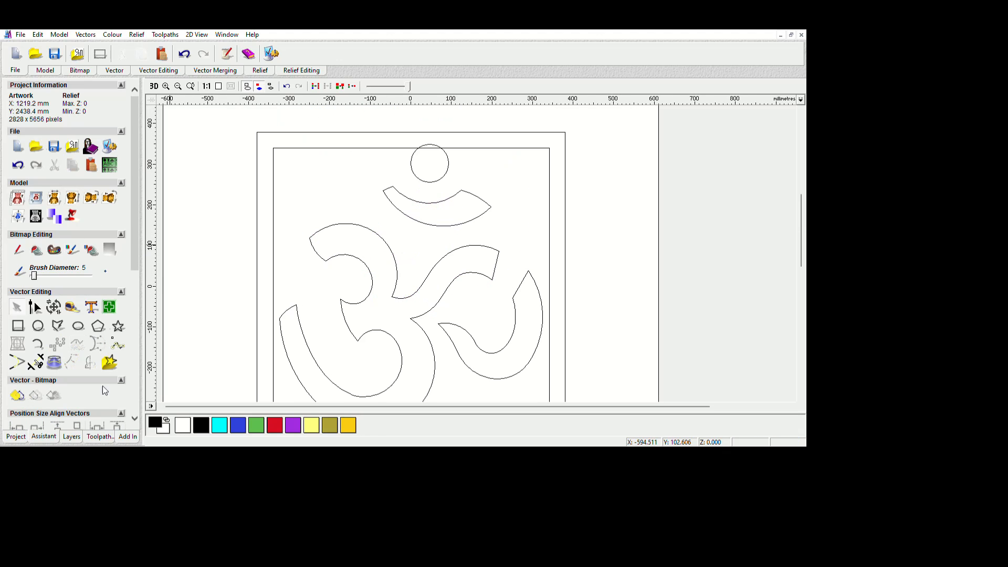
{"action": "left_click", "coordinate": [90, 362]}
{"action": "left_click_drag", "start_coordinate": [473, 329], "coordinate": [245, 334]}
{"action": "left_click", "coordinate": [110, 289]}
{"action": "left_click", "coordinate": [371, 274]}
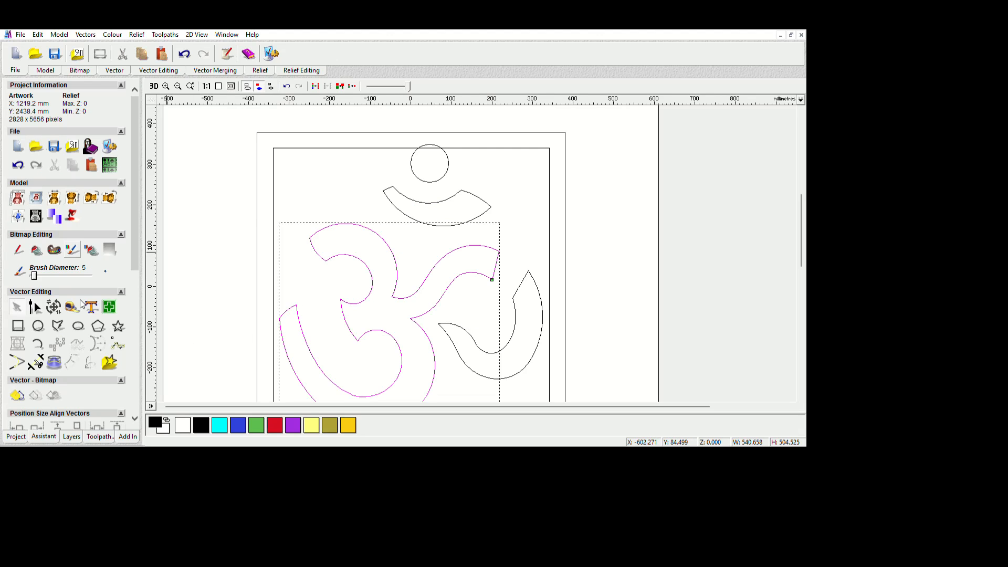
{"action": "left_click", "coordinate": [73, 362]}
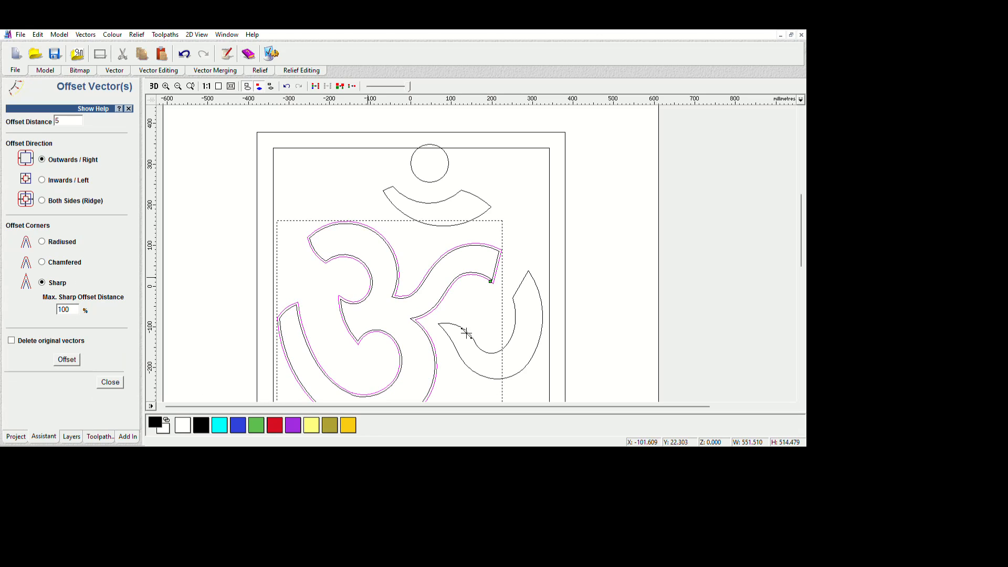
{"action": "key", "text": "ctrl+z"}
Offset the main Om curve outwards by 10 mm with sharp corners and remove the original curve.
{"action": "left_click", "coordinate": [297, 314]}
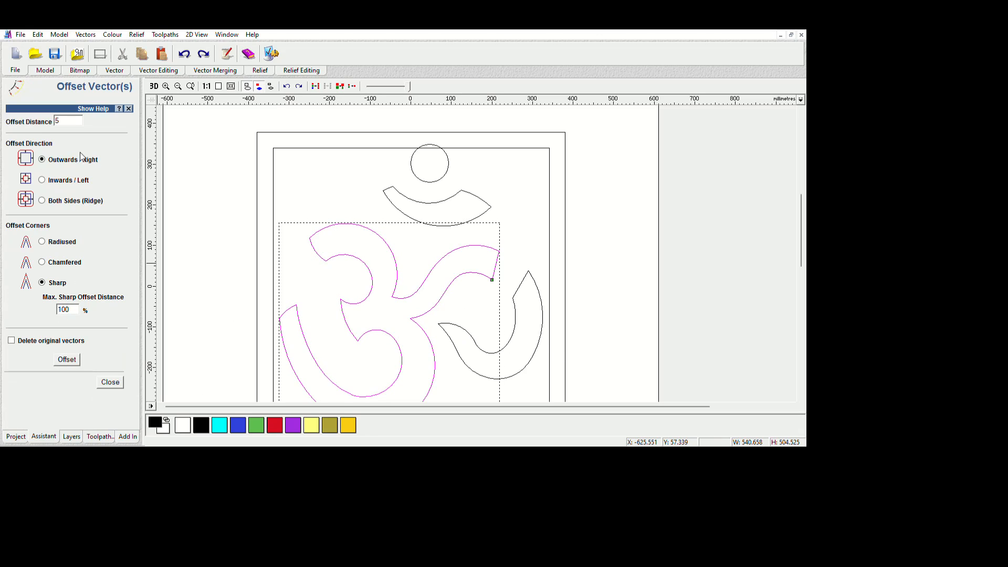
{"action": "left_click", "coordinate": [66, 359]}
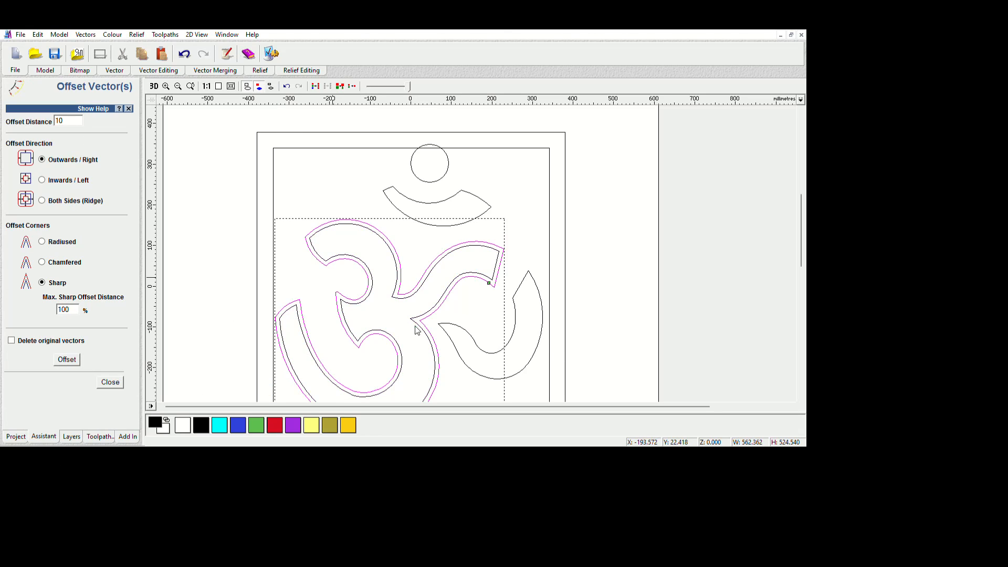
{"action": "key", "text": "ctrl+z"}
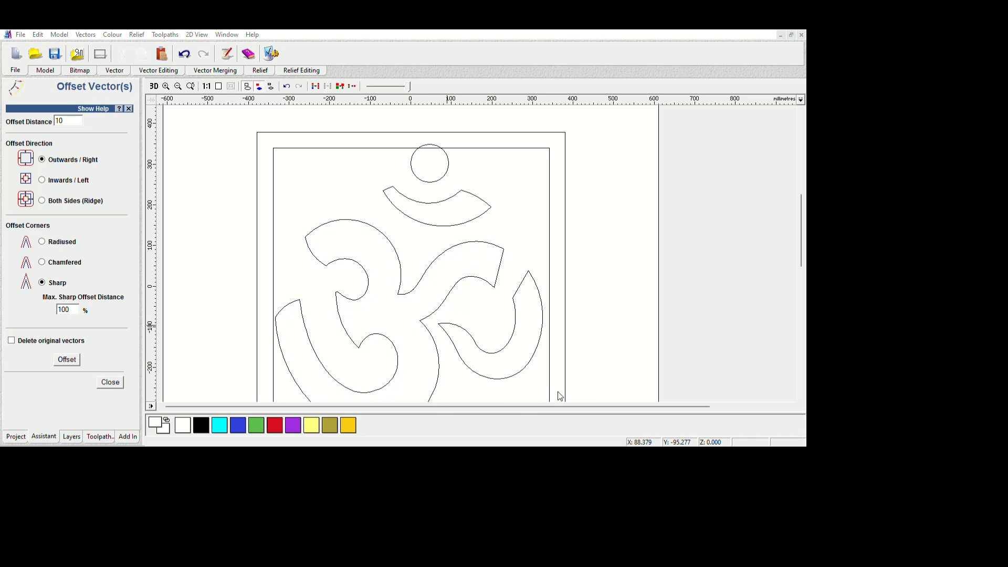
Offset the Om symbol's separate right-hand tail outwards by 10 mm and delete its original curve.
{"action": "left_click", "coordinate": [486, 352]}
{"action": "left_click", "coordinate": [73, 359]}
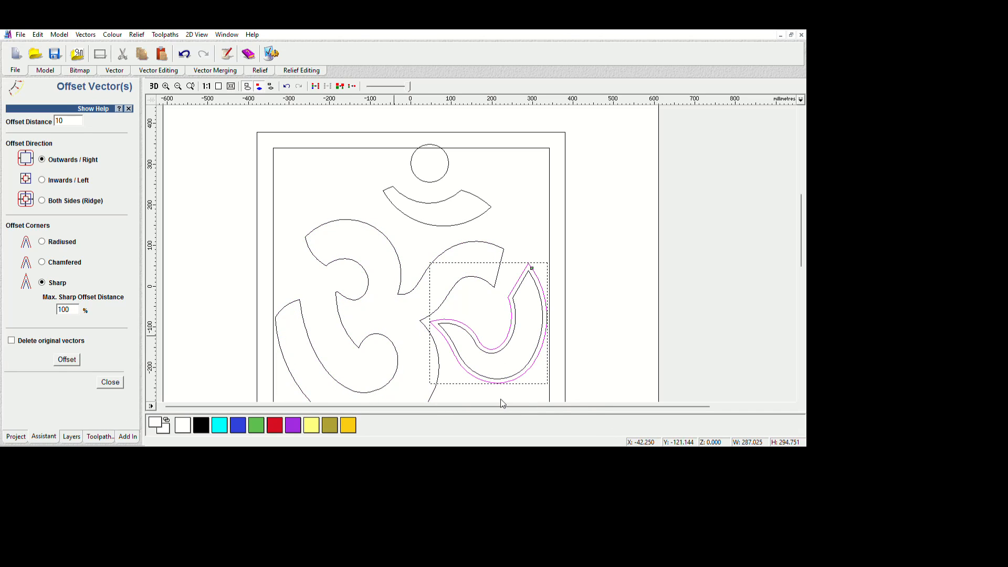
{"action": "left_click", "coordinate": [471, 339]}
{"action": "key", "text": "Delete"}
Rotate the offset tail slightly counterclockwise and nudge it right and up against the inner square's right edge.
{"action": "left_click", "coordinate": [485, 347]}
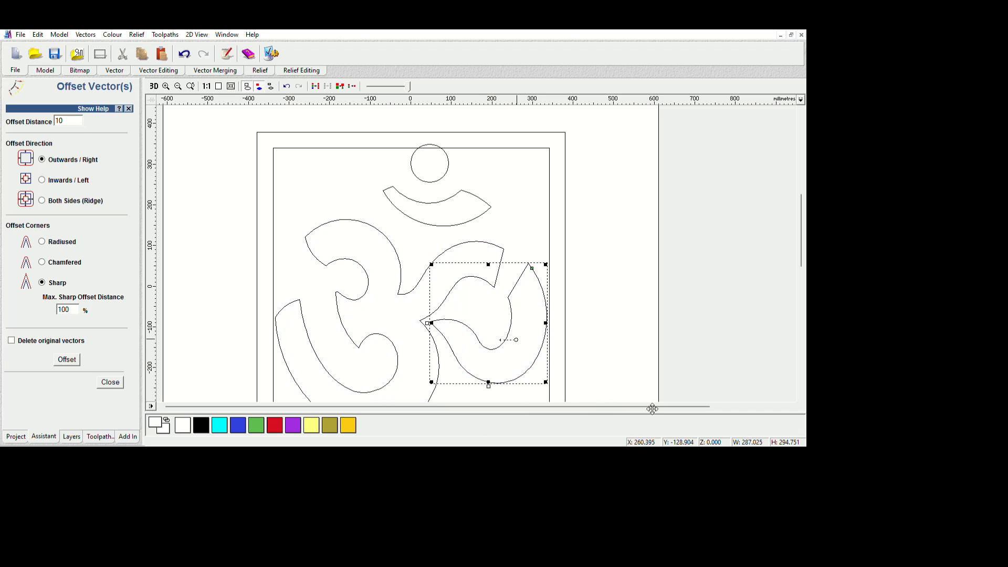
{"action": "left_click_drag", "start_coordinate": [516, 339], "coordinate": [520, 341]}
{"action": "left_click", "coordinate": [116, 381]}
{"action": "key", "text": "Right"}
{"action": "key", "text": "Right"}
{"action": "key", "text": "Right"}
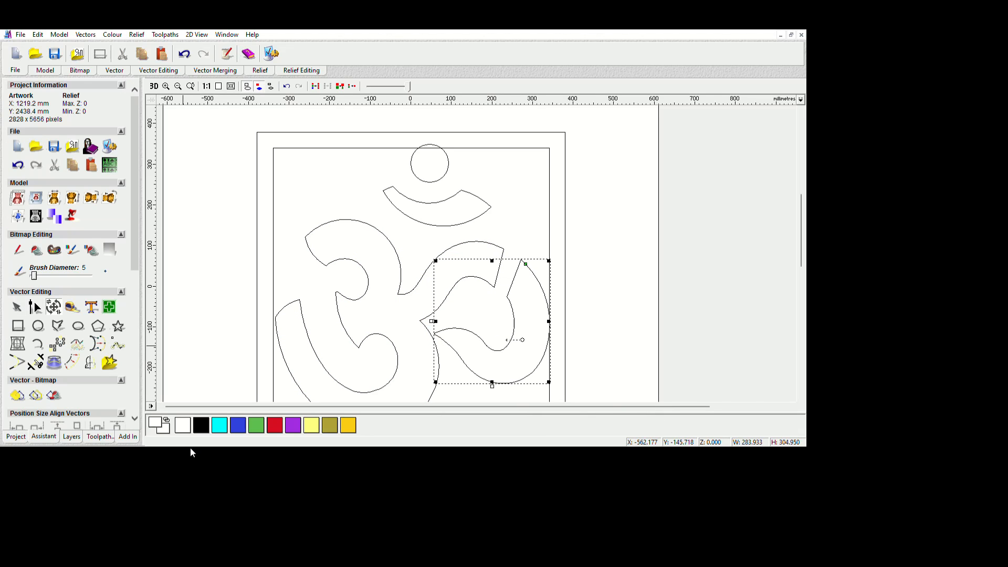
{"action": "key", "text": "Up"}
{"action": "key", "text": "Up"}
{"action": "scroll", "coordinate": [129, 399], "scroll_direction": "down", "scroll_amount": 1}
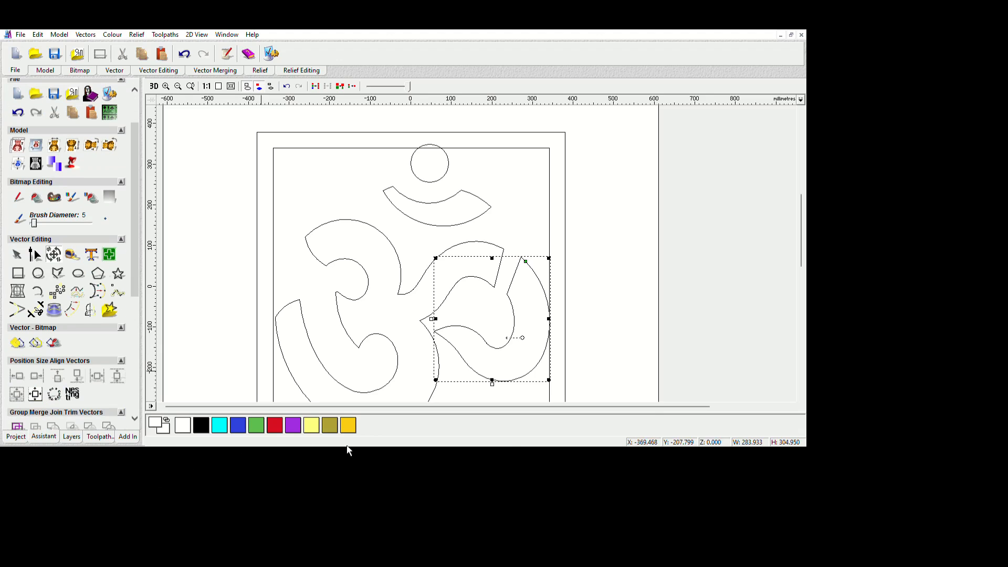
{"action": "left_click", "coordinate": [753, 374]}
Remove the facing end spans of the tail and the main Om curve with node editing to open both shapes.
{"action": "scroll", "coordinate": [615, 364], "scroll_direction": "up", "scroll_amount": 1}
{"action": "scroll", "coordinate": [620, 292], "scroll_direction": "down", "scroll_amount": 2}
{"action": "scroll", "coordinate": [581, 256], "scroll_direction": "up", "scroll_amount": 2}
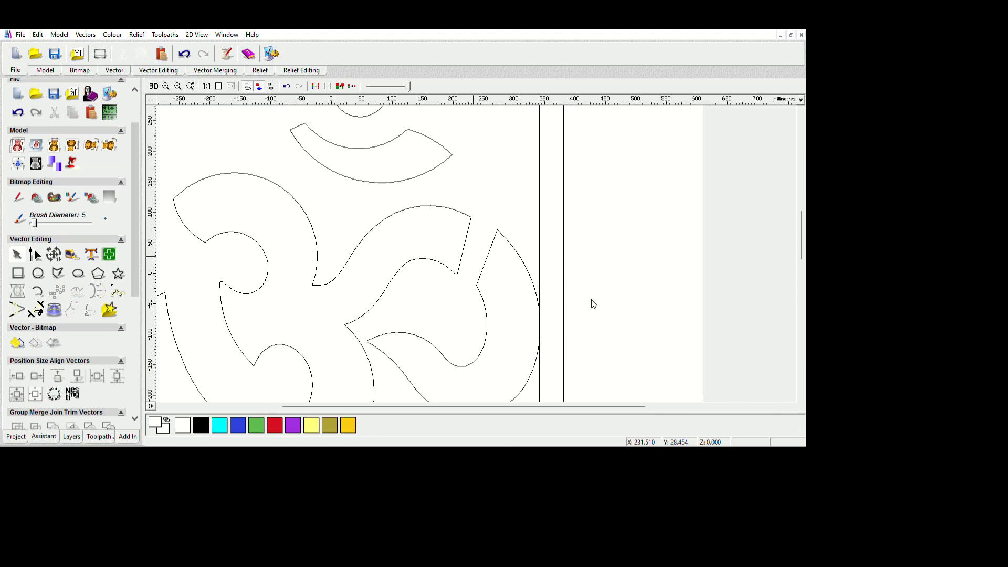
{"action": "left_click", "coordinate": [600, 348]}
{"action": "key", "text": "n"}
{"action": "key", "text": "r"}
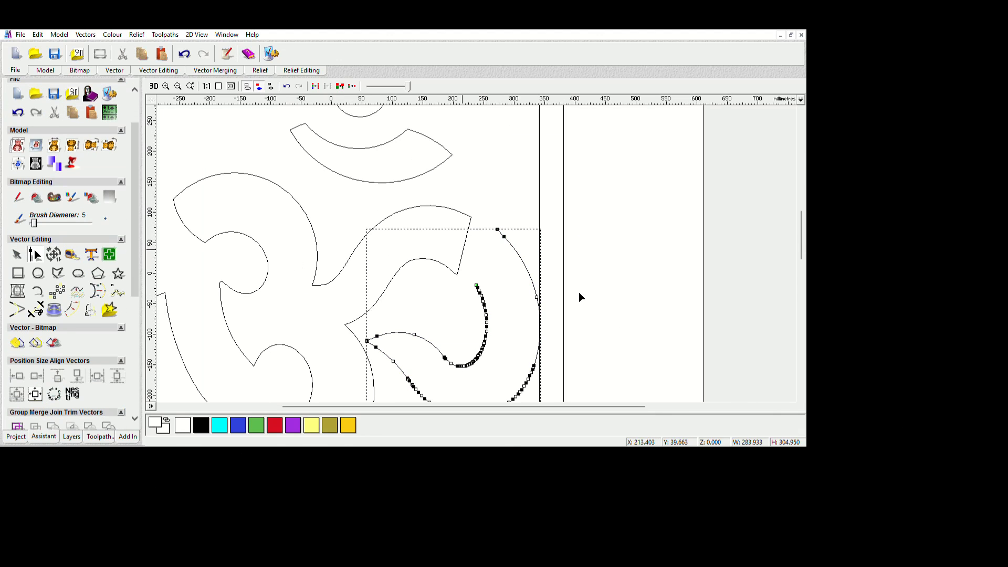
{"action": "left_click", "coordinate": [585, 283]}
{"action": "key", "text": "r"}
{"action": "key", "text": "n"}
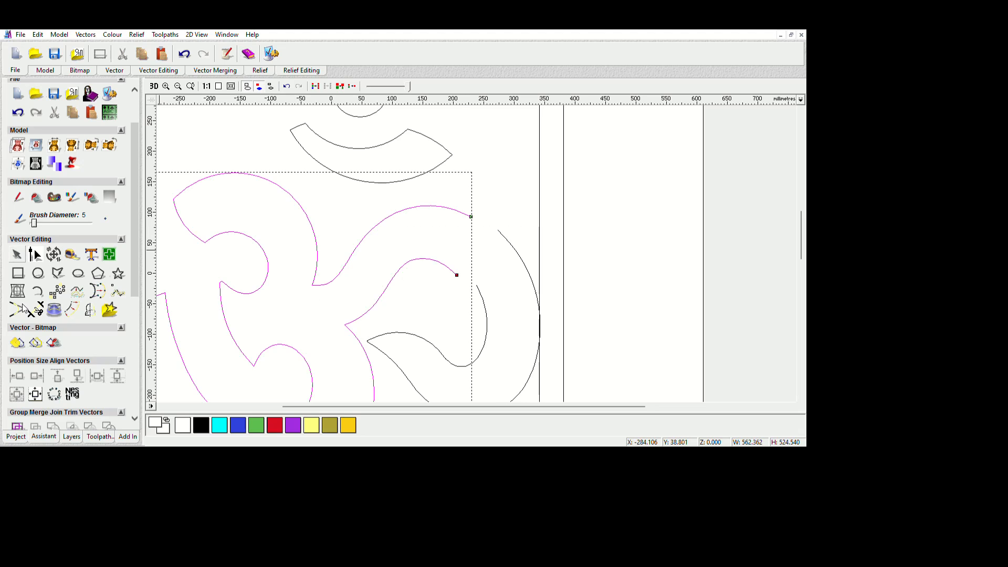
Nudge the open tail down and join both its ends to the main Om curve as one closed vector.
{"action": "left_click", "coordinate": [603, 357]}
{"action": "key", "text": "Down"}
{"action": "key", "text": "Down"}
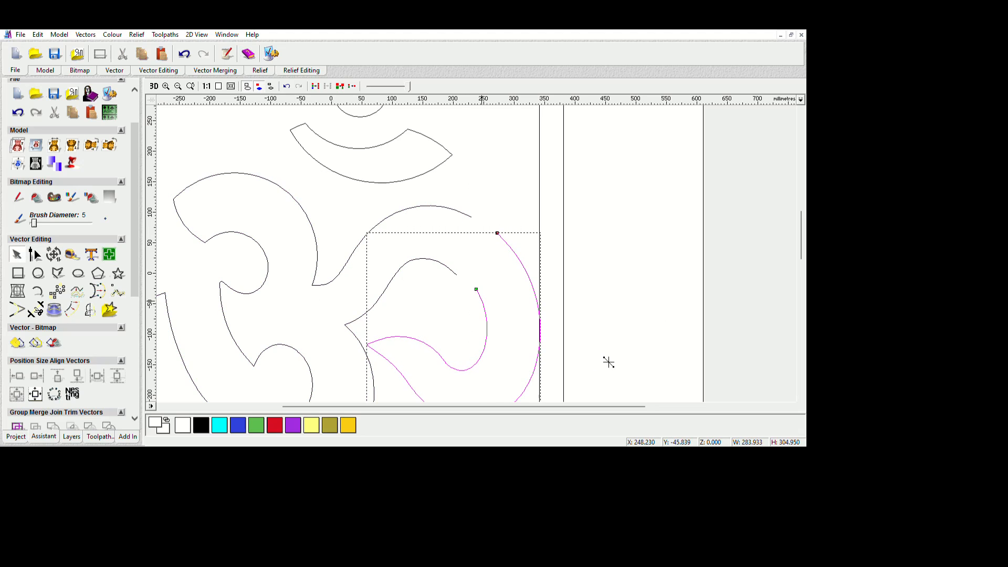
{"action": "left_click", "coordinate": [563, 324], "text": "shift"}
{"action": "left_click_drag", "start_coordinate": [135, 219], "coordinate": [138, 284]}
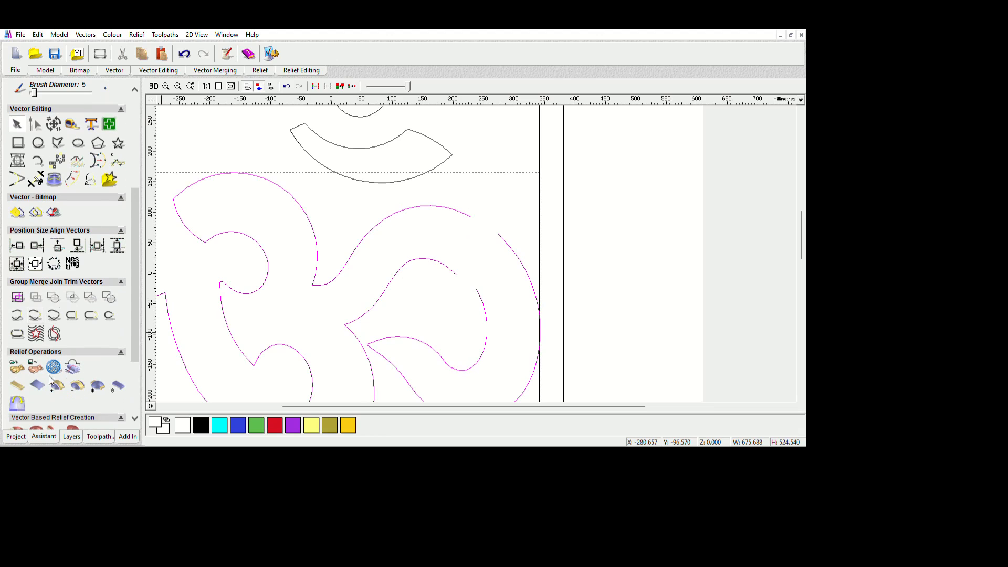
{"action": "left_click", "coordinate": [36, 315]}
{"action": "left_click", "coordinate": [90, 315]}
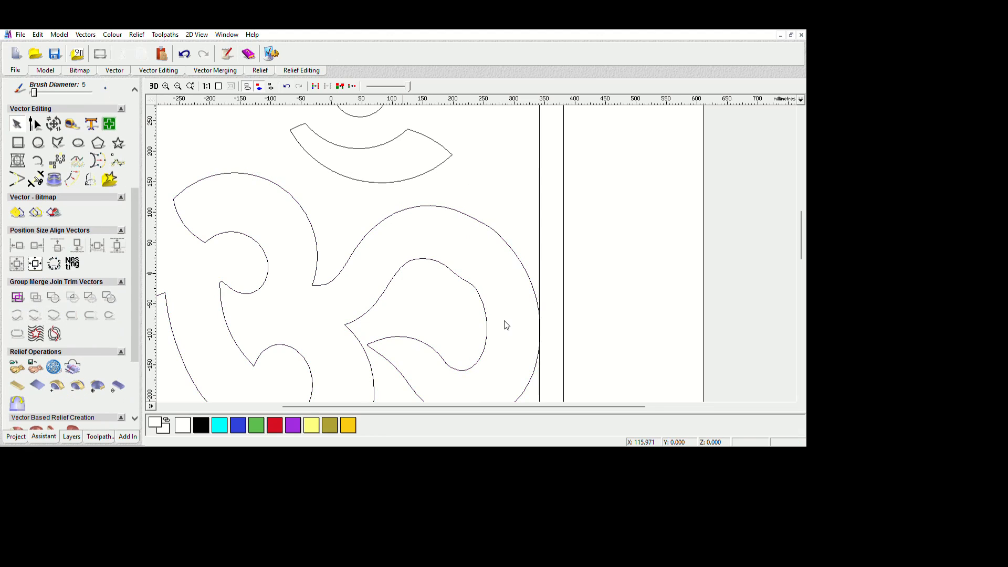
Cut out the kinked inner section at the tail joint, bridge it with a smooth curve and delete the cut piece.
{"action": "key", "text": "c"}
{"action": "key", "text": "c"}
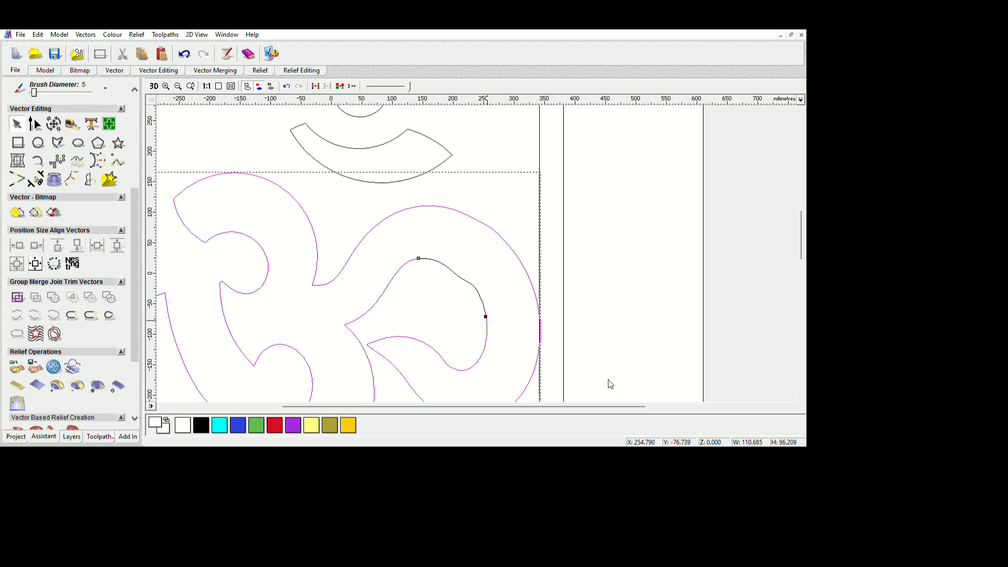
{"action": "left_click", "coordinate": [90, 315]}
{"action": "left_click_drag", "start_coordinate": [404, 243], "coordinate": [496, 329]}
{"action": "key", "text": "Delete"}
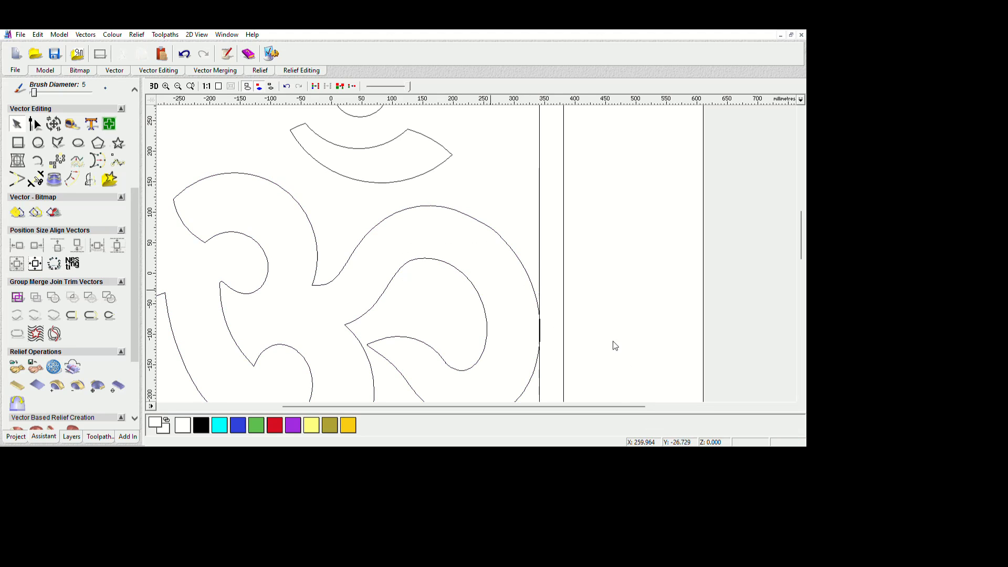
Replace the kinked upper outer section at the tail joint with a smooth closing curve and delete the cut piece.
{"action": "left_click", "coordinate": [435, 206]}
{"action": "key", "text": "c"}
{"action": "key", "text": "c"}
{"action": "left_click", "coordinate": [91, 315]}
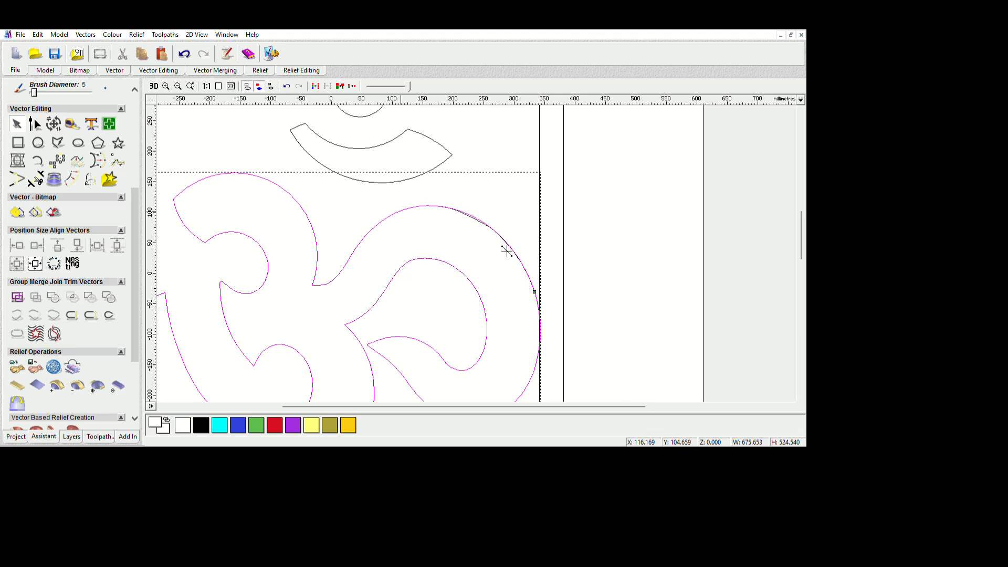
{"action": "left_click_drag", "start_coordinate": [405, 155], "coordinate": [561, 308]}
{"action": "key", "text": "Delete"}
{"action": "scroll", "coordinate": [465, 306], "scroll_direction": "down", "scroll_amount": 1}
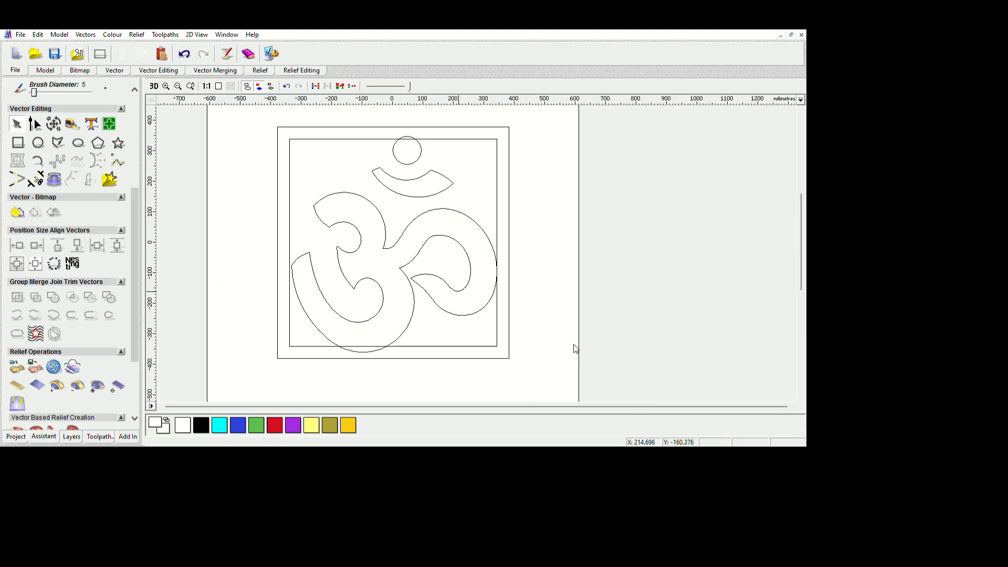
Slim and shorten the tail's lower end by node editing and close its inner edge with a smooth curve.
{"action": "left_click", "coordinate": [410, 275]}
{"action": "key", "text": "n"}
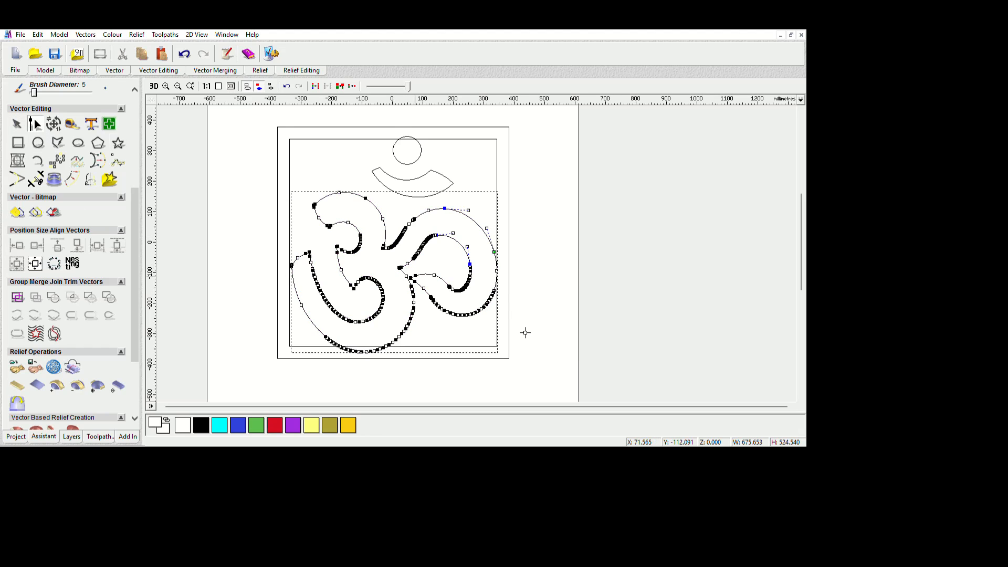
{"action": "scroll", "coordinate": [525, 331], "scroll_direction": "up", "scroll_amount": 1}
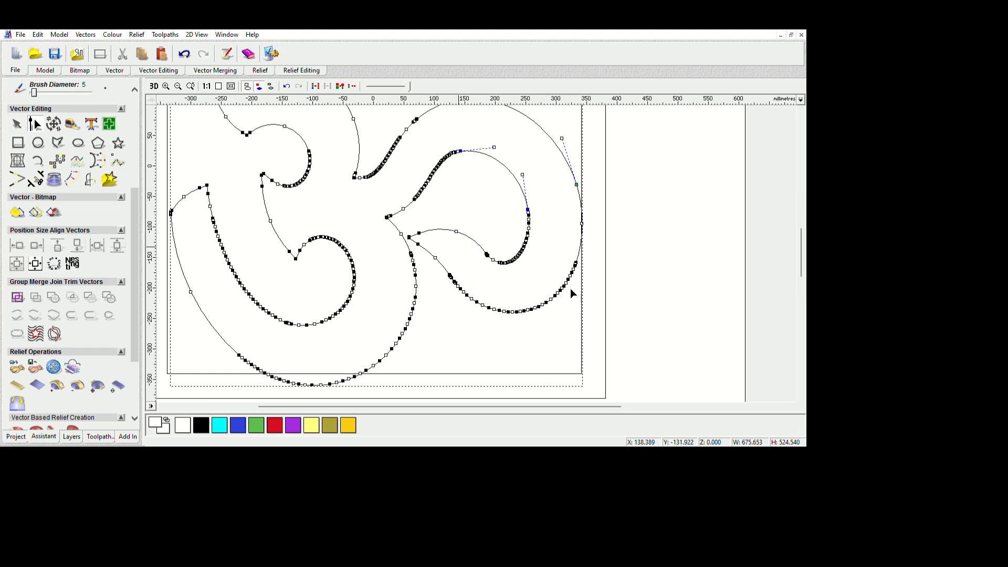
{"action": "left_click", "coordinate": [519, 279]}
{"action": "key", "text": "ctrl+a"}
{"action": "key", "text": "n"}
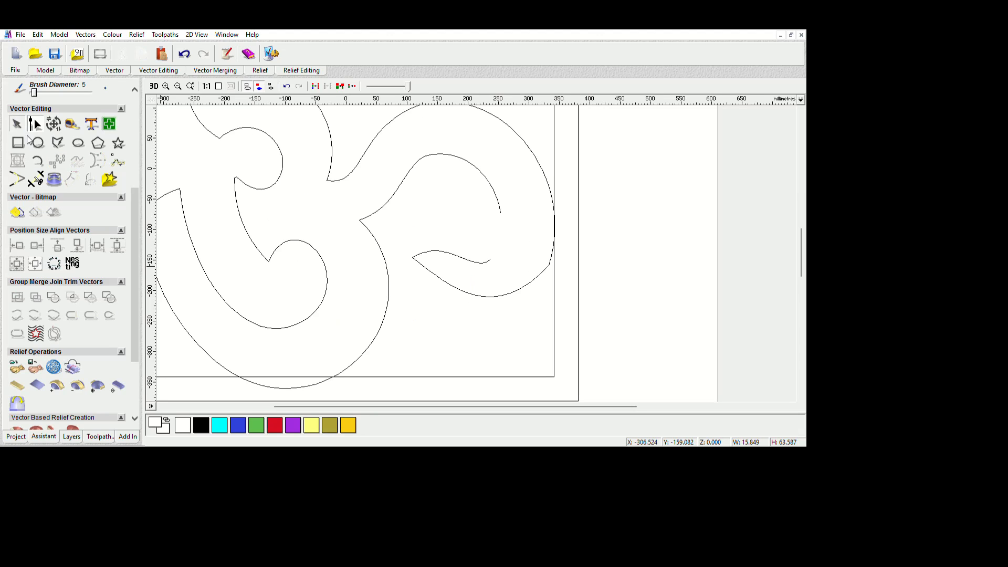
{"action": "left_click", "coordinate": [614, 275]}
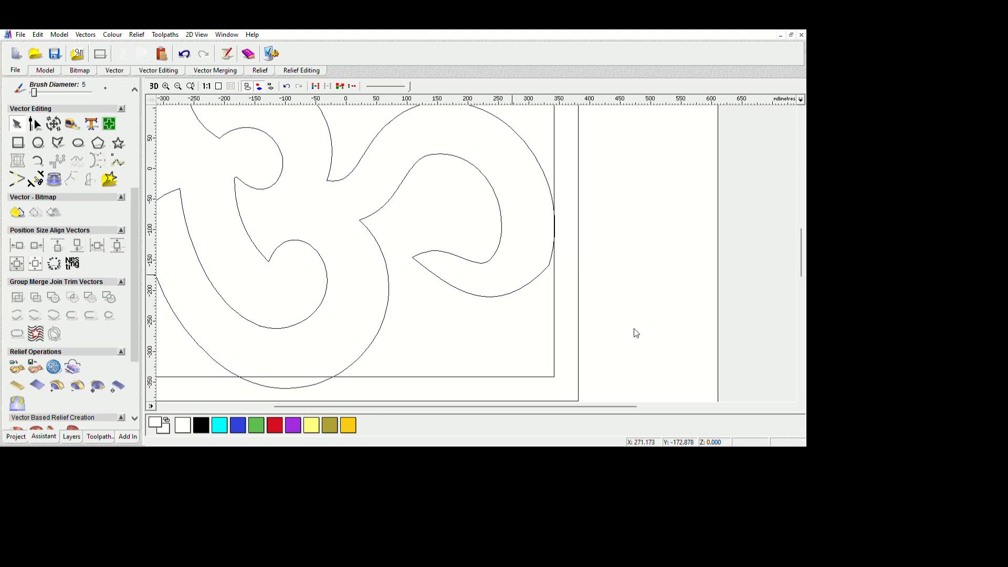
Replace the kinked lower right section of the tail's outer edge with a smooth closing curve and delete the cut piece.
{"action": "left_click", "coordinate": [623, 355]}
{"action": "key", "text": "c"}
{"action": "key", "text": "c"}
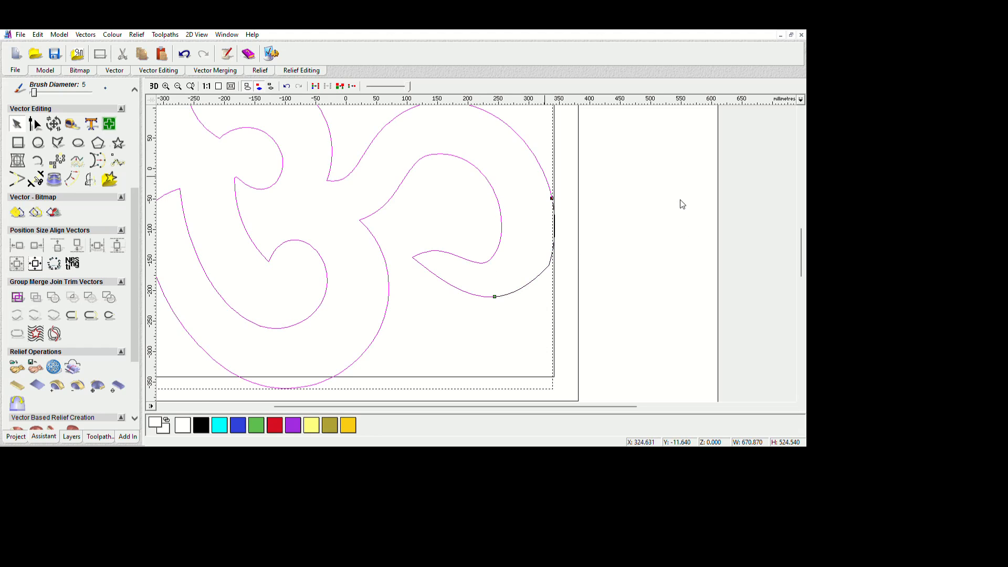
{"action": "left_click", "coordinate": [91, 315]}
{"action": "left_click_drag", "start_coordinate": [659, 140], "coordinate": [467, 376]}
{"action": "key", "text": "Delete"}
{"action": "scroll", "coordinate": [504, 226], "scroll_direction": "down", "scroll_amount": 1}
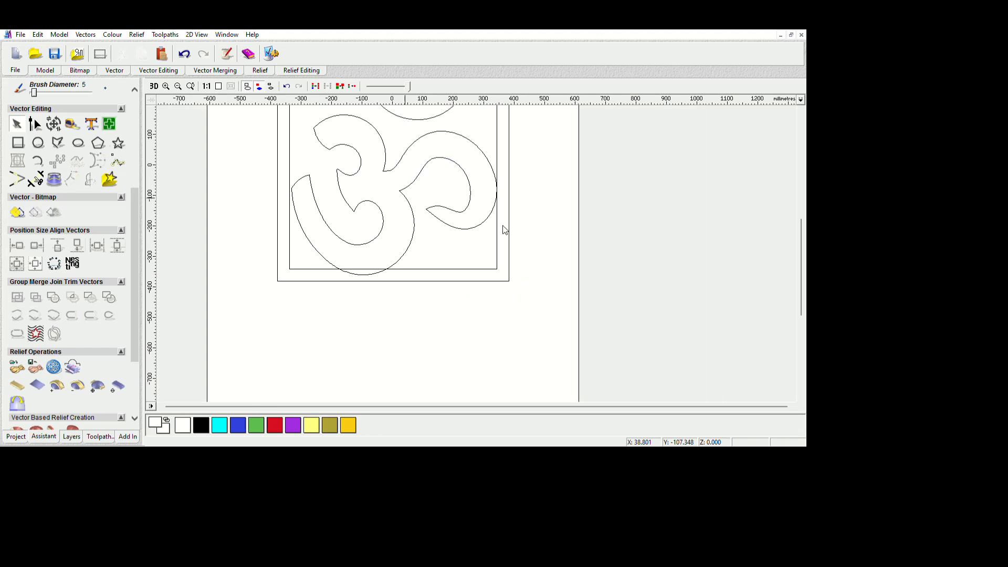
Round out the inner right edge of the tail loop and smooth its outer underside by moving nodes.
{"action": "scroll", "coordinate": [491, 231], "scroll_direction": "up", "scroll_amount": 1}
{"action": "left_click", "coordinate": [615, 272]}
{"action": "key", "text": "n"}
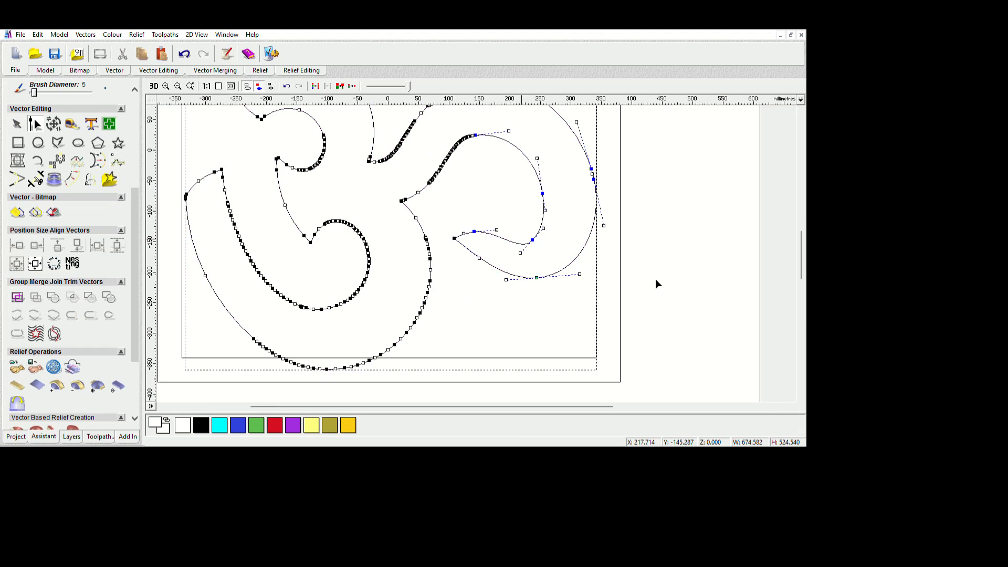
{"action": "scroll", "coordinate": [601, 283], "scroll_direction": "up", "scroll_amount": 1}
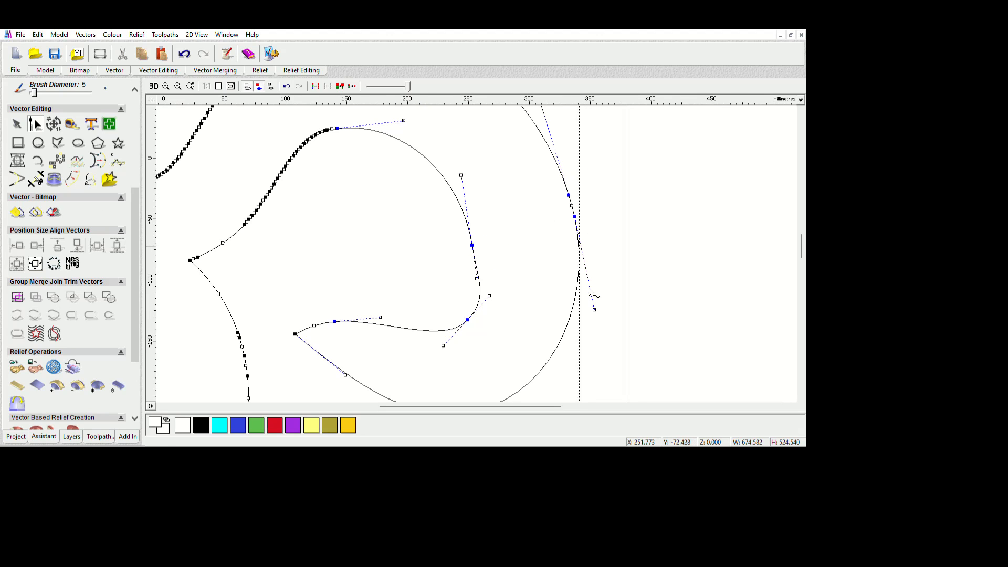
{"action": "left_click_drag", "start_coordinate": [472, 245], "coordinate": [482, 233]}
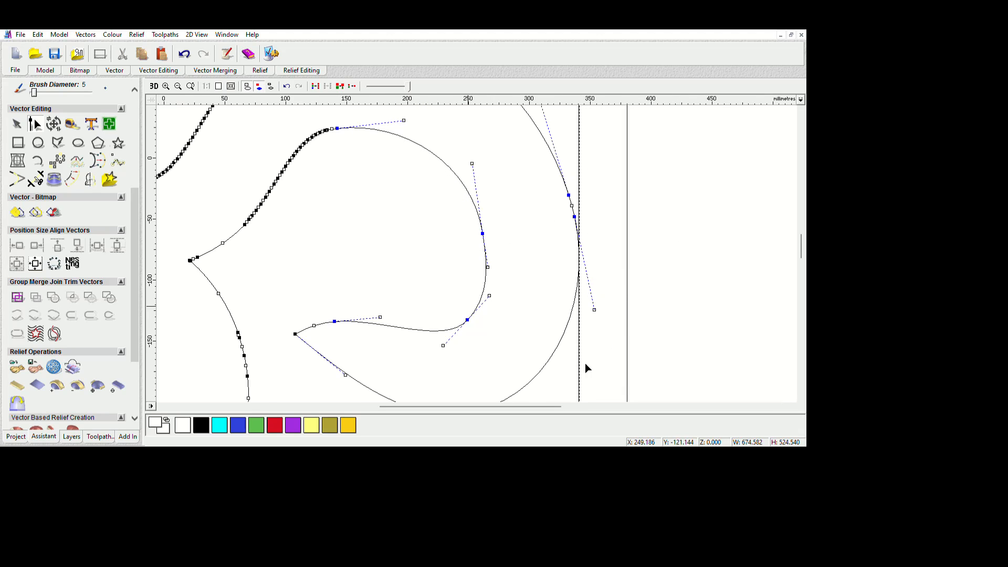
{"action": "scroll", "coordinate": [587, 368], "scroll_direction": "down", "scroll_amount": 1}
{"action": "left_click_drag", "start_coordinate": [421, 293], "coordinate": [420, 262]}
{"action": "left_click_drag", "start_coordinate": [478, 311], "coordinate": [473, 309]}
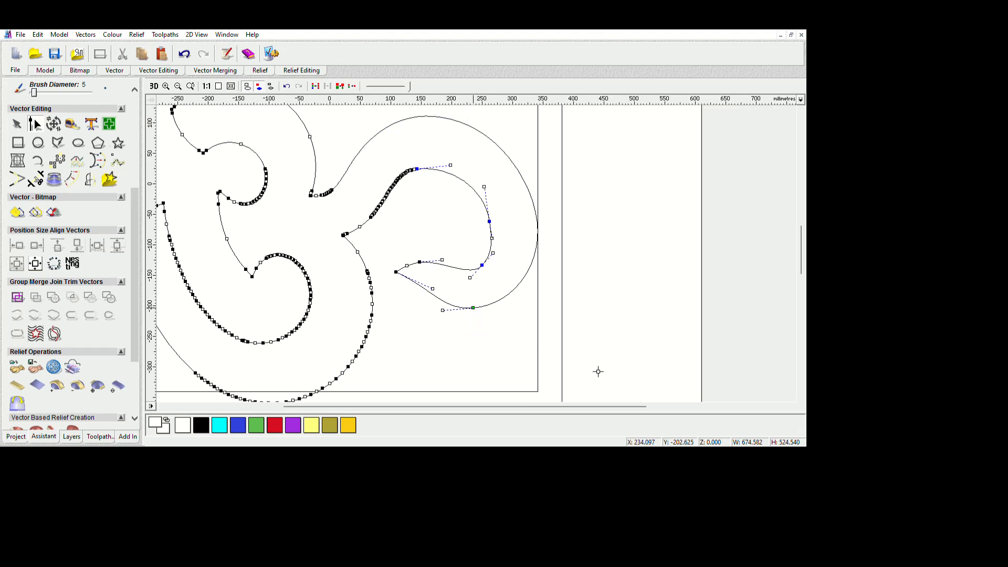
{"action": "scroll", "coordinate": [454, 217], "scroll_direction": "down", "scroll_amount": 1}
{"action": "left_click", "coordinate": [16, 125]}
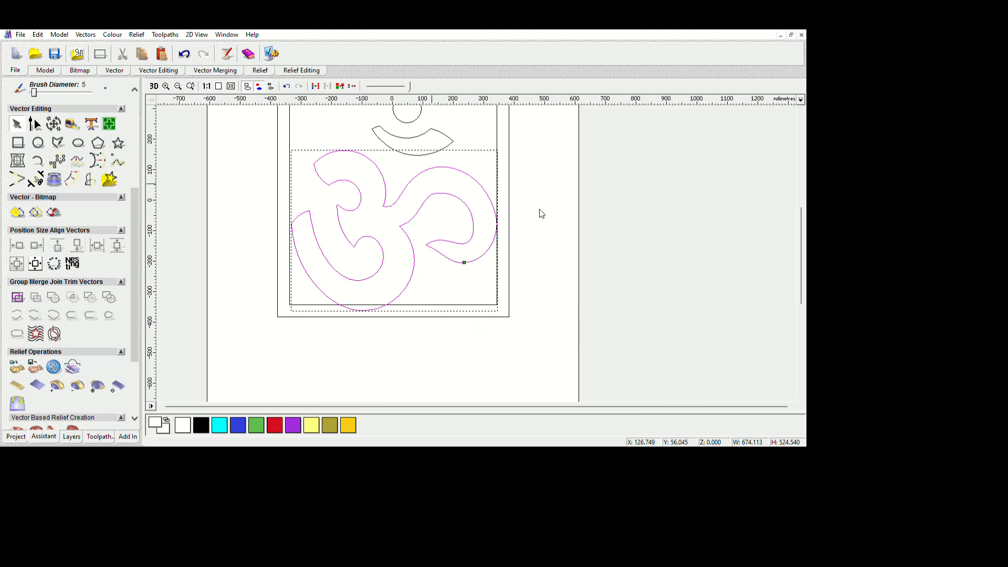
Cut out the uneven upper inner section of the tail loop, bridge it with a smooth curve and delete the cut piece.
{"action": "scroll", "coordinate": [568, 311], "scroll_direction": "up", "scroll_amount": 1}
{"action": "key", "text": "c"}
{"action": "key", "text": "c"}
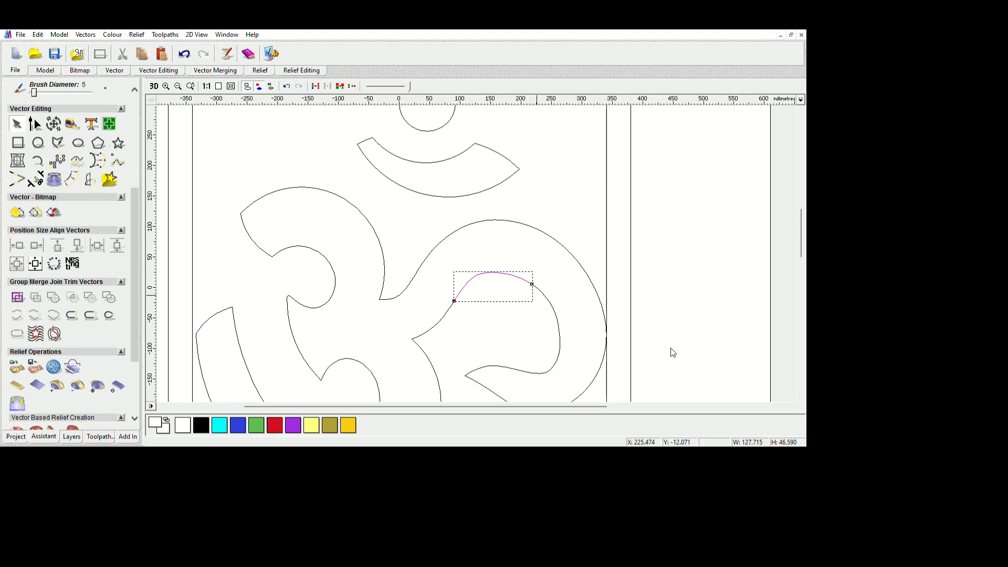
{"action": "left_click", "coordinate": [544, 294]}
{"action": "left_click", "coordinate": [90, 315]}
{"action": "left_click", "coordinate": [497, 273]}
{"action": "key", "text": "Delete"}
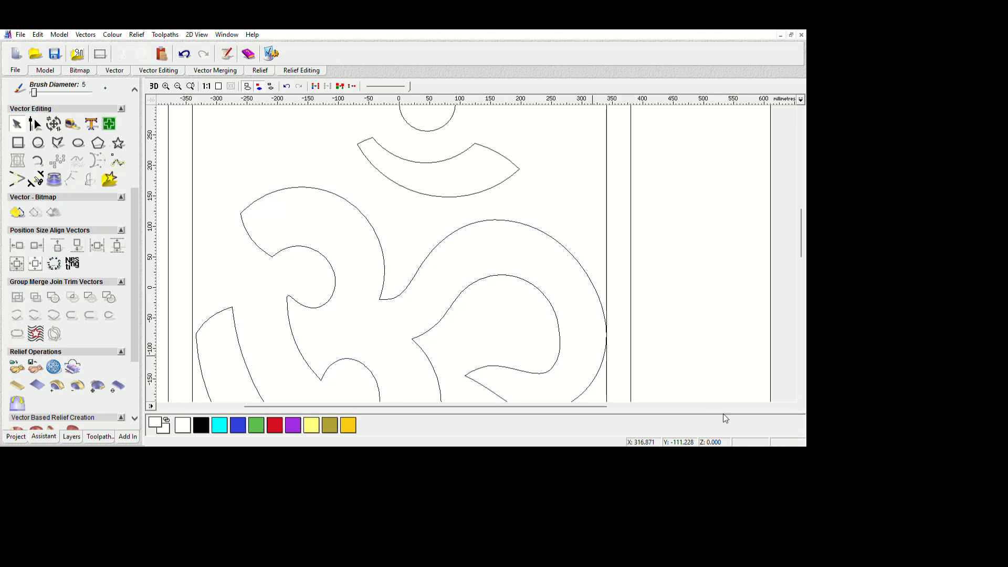
Replace the uneven right outer section of the tail loop with a smooth closing curve and delete the cut piece.
{"action": "scroll", "coordinate": [709, 401], "scroll_direction": "down", "scroll_amount": 1}
{"action": "scroll", "coordinate": [594, 295], "scroll_direction": "up", "scroll_amount": 1}
{"action": "left_click", "coordinate": [480, 169]}
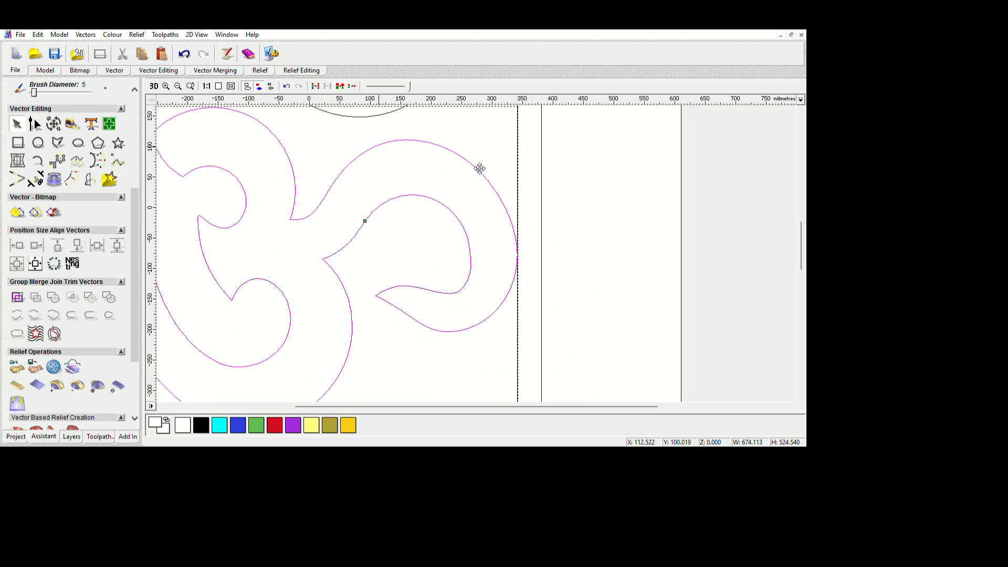
{"action": "key", "text": "c"}
{"action": "key", "text": "c"}
{"action": "left_click", "coordinate": [648, 303]}
{"action": "left_click", "coordinate": [509, 287]}
{"action": "left_click", "coordinate": [91, 315]}
{"action": "left_click_drag", "start_coordinate": [447, 137], "coordinate": [827, 378]}
{"action": "key", "text": "Delete"}
Enlarge the main Om body proportionally to about 712 mm wide.
{"action": "scroll", "coordinate": [827, 378], "scroll_direction": "down", "scroll_amount": 1}
{"action": "left_click", "coordinate": [516, 320]}
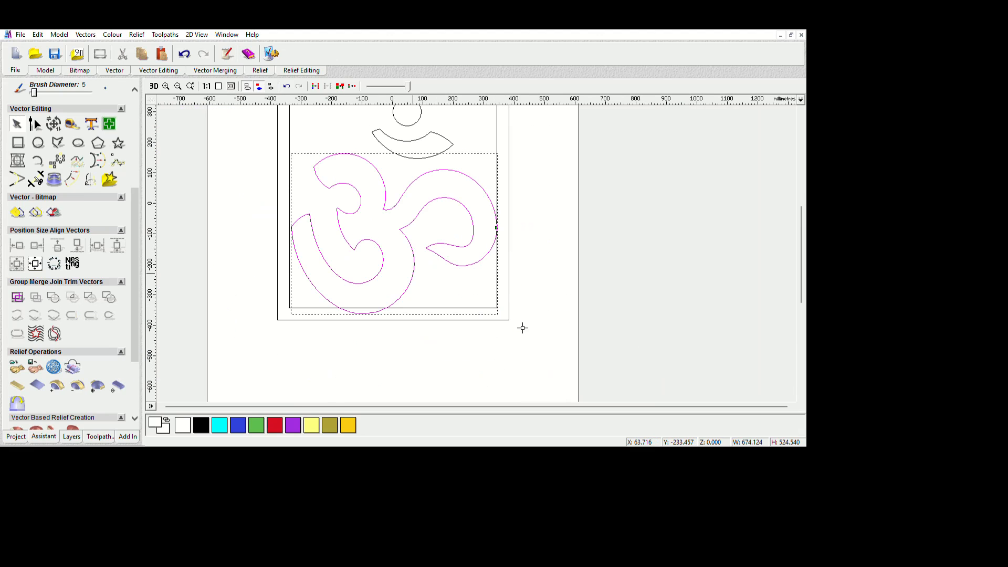
{"action": "left_click", "coordinate": [54, 124]}
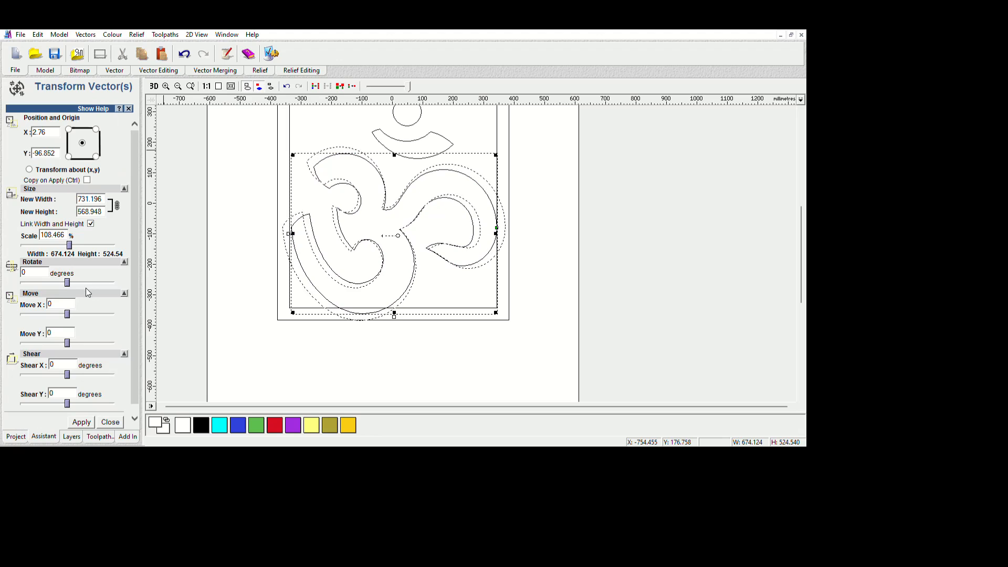
{"action": "left_click", "coordinate": [81, 422]}
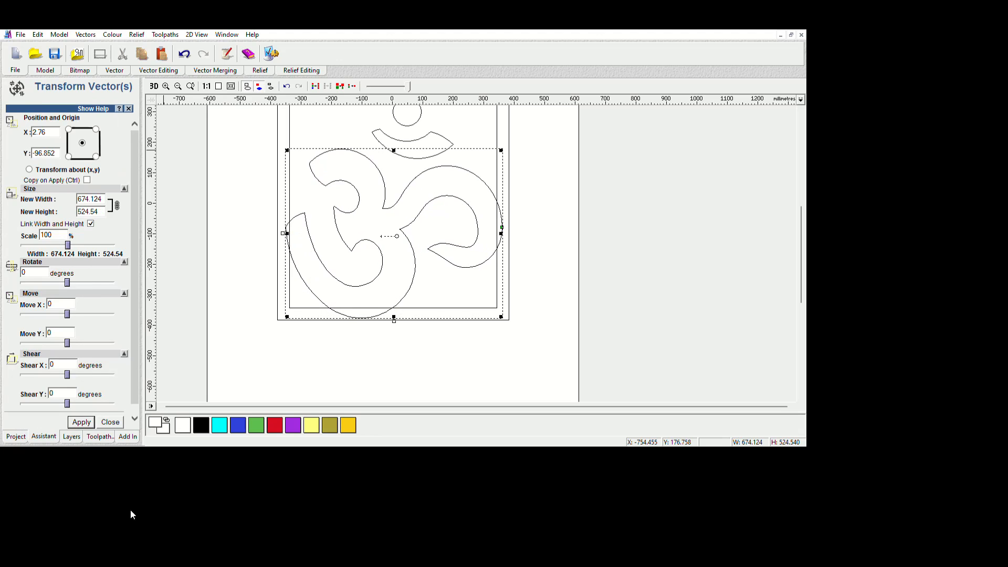
{"action": "left_click", "coordinate": [111, 423]}
Nudge the enlarged Om body up and horizontally to centre it within the outer frame.
{"action": "key", "text": "Right"}
{"action": "key", "text": "Right"}
{"action": "key", "text": "Up"}
{"action": "key", "text": "Up"}
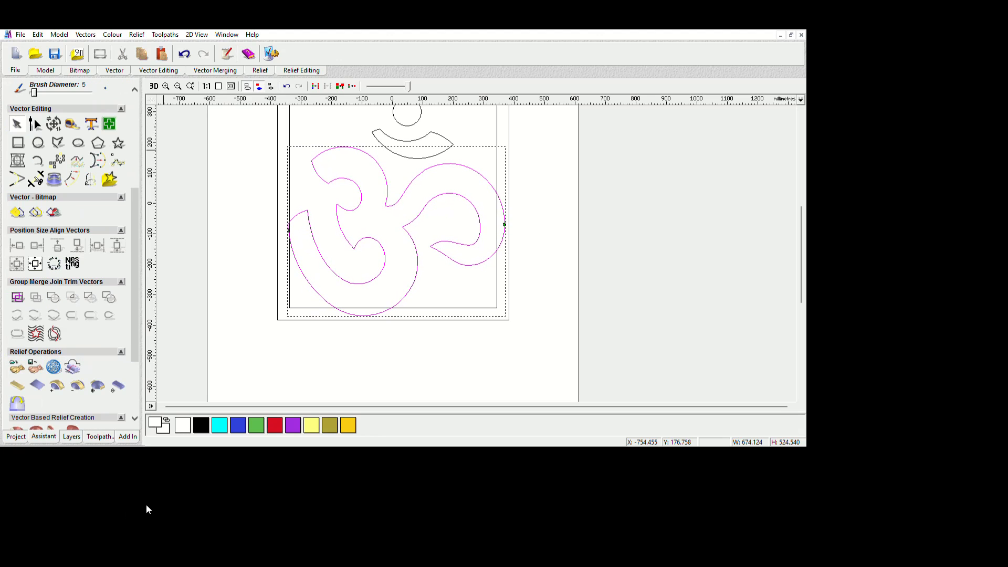
{"action": "key", "text": "Left"}
{"action": "key", "text": "Left"}
{"action": "key", "text": "Left"}
{"action": "key", "text": "Left"}
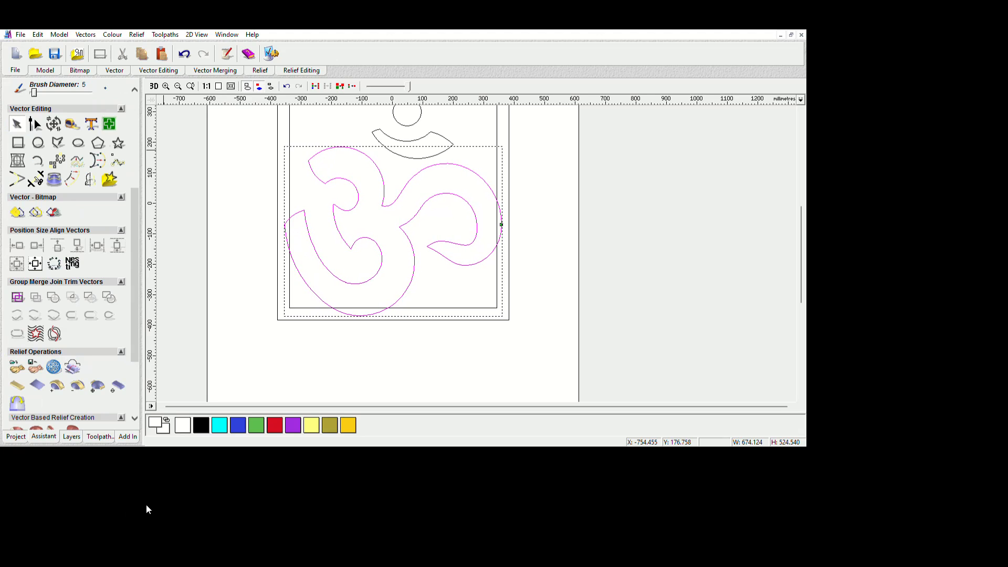
{"action": "key", "text": "Up"}
{"action": "key", "text": "Right"}
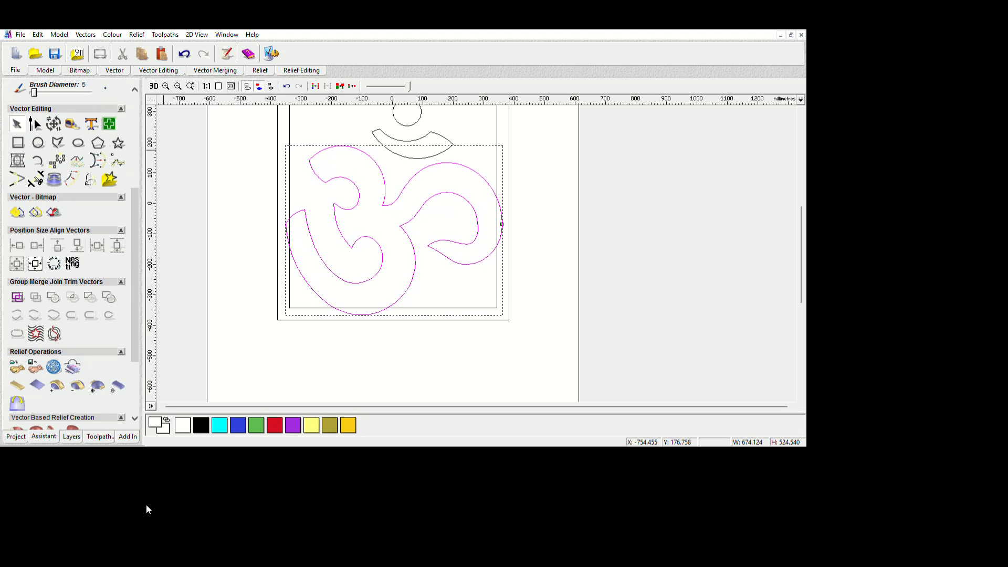
Scale the Om body down slightly to fit inside the inner square and nudge it up clear of the lower edge.
{"action": "left_click", "coordinate": [55, 125]}
{"action": "left_click_drag", "start_coordinate": [68, 245], "coordinate": [66, 245]}
{"action": "left_click", "coordinate": [81, 422]}
{"action": "left_click", "coordinate": [110, 422]}
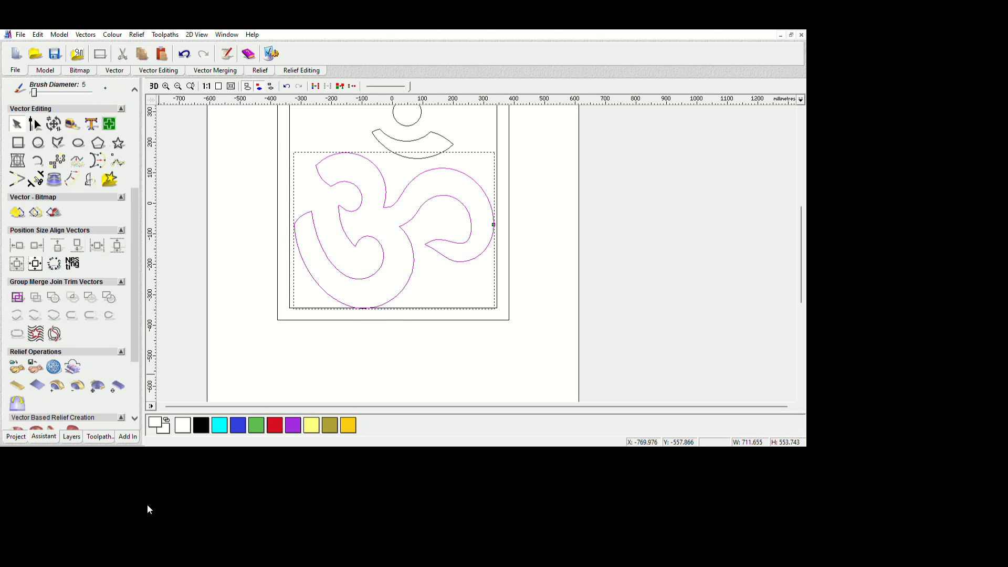
{"action": "key", "text": "Up"}
{"action": "key", "text": "Up"}
{"action": "key", "text": "Up"}
{"action": "key", "text": "Up"}
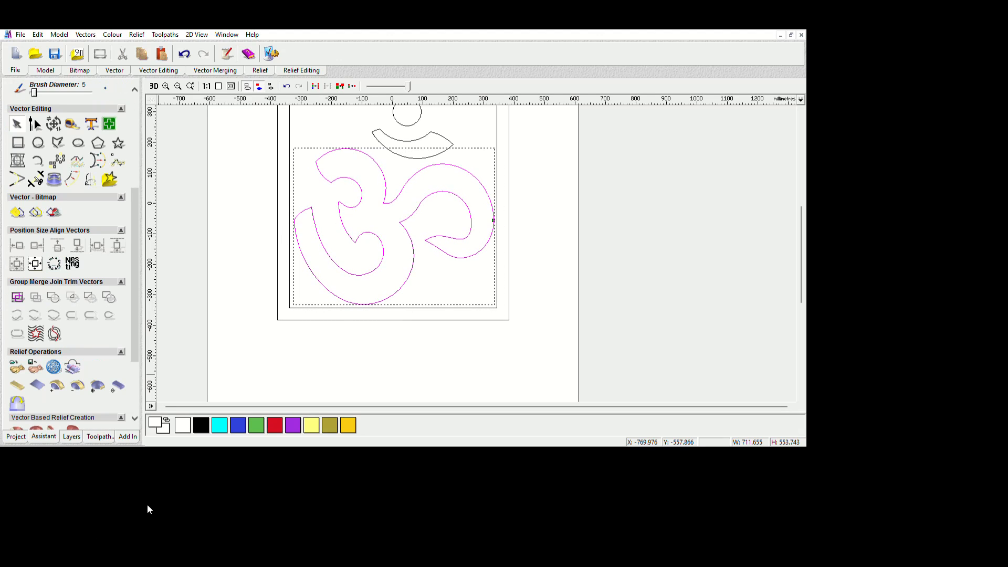
Nudge the dot circle down, clear of the inner square's upper edge and closer to the crescent.
{"action": "scroll", "coordinate": [540, 223], "scroll_direction": "down", "scroll_amount": 1}
{"action": "scroll", "coordinate": [541, 223], "scroll_direction": "up", "scroll_amount": 1}
{"action": "left_click", "coordinate": [416, 234]}
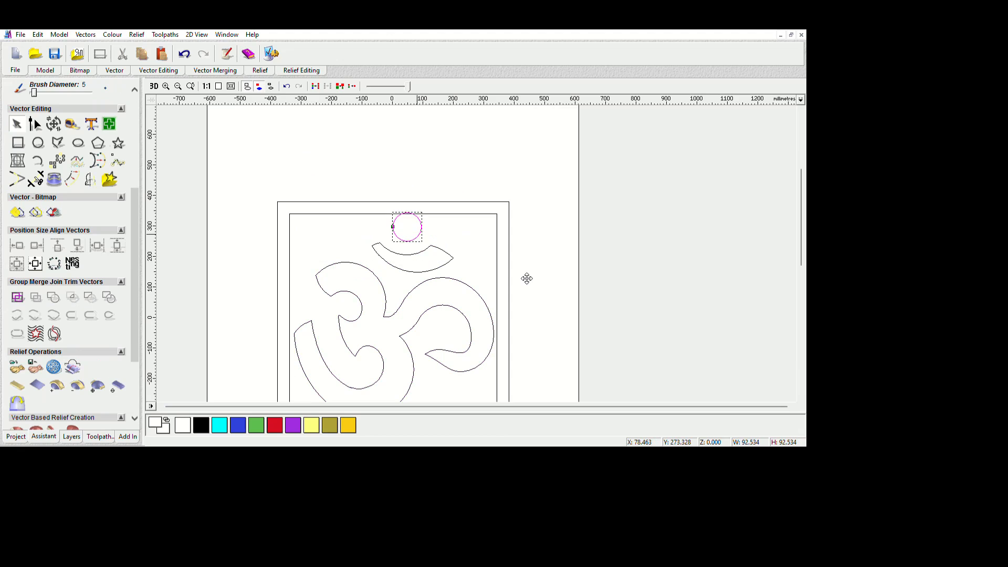
{"action": "key", "text": "Down"}
{"action": "key", "text": "Down"}
{"action": "key", "text": "Down"}
{"action": "key", "text": "Tab"}
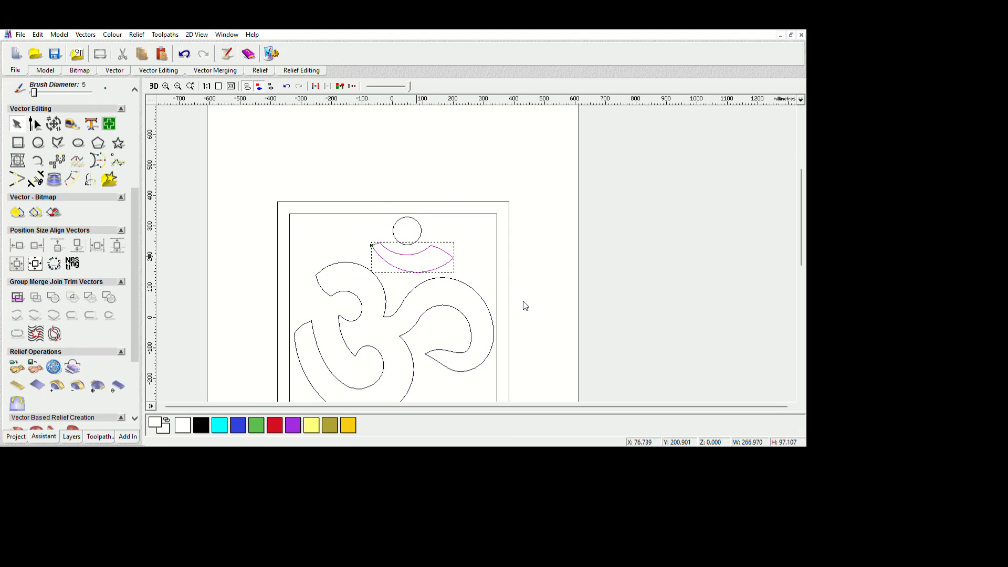
{"action": "scroll", "coordinate": [525, 306], "scroll_direction": "down", "scroll_amount": 1}
{"action": "scroll", "coordinate": [552, 304], "scroll_direction": "up", "scroll_amount": 1}
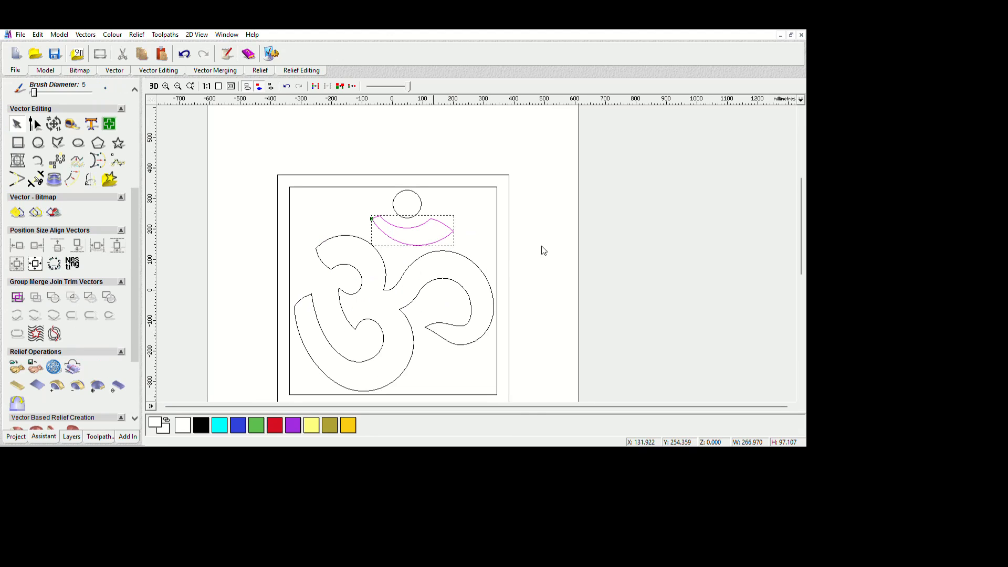
{"action": "left_click", "coordinate": [578, 352]}
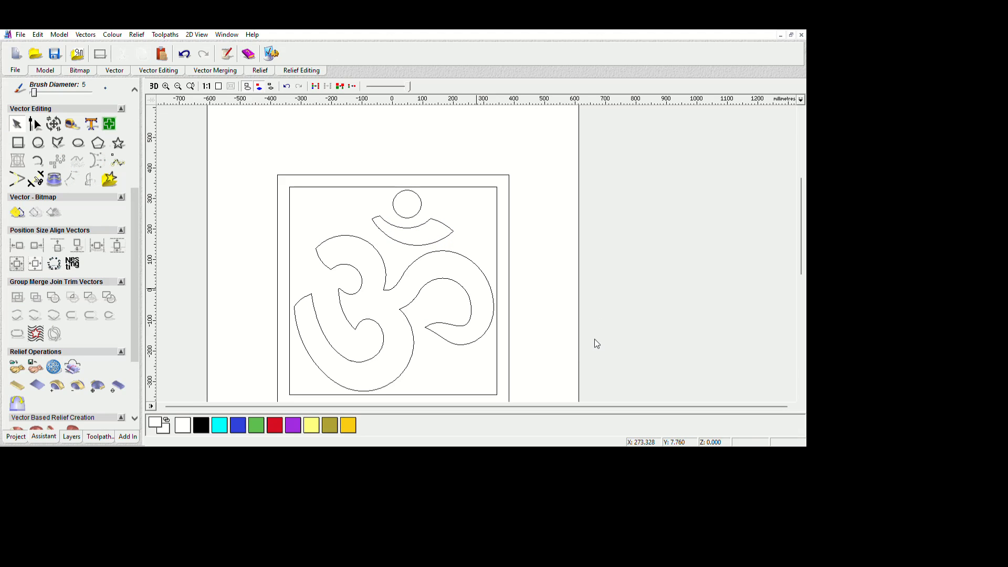
Draw a horizontal line about 105 mm long across the tail's outer edge and frame, with a close parallel copy and another copy lower down.
{"action": "left_click", "coordinate": [58, 143]}
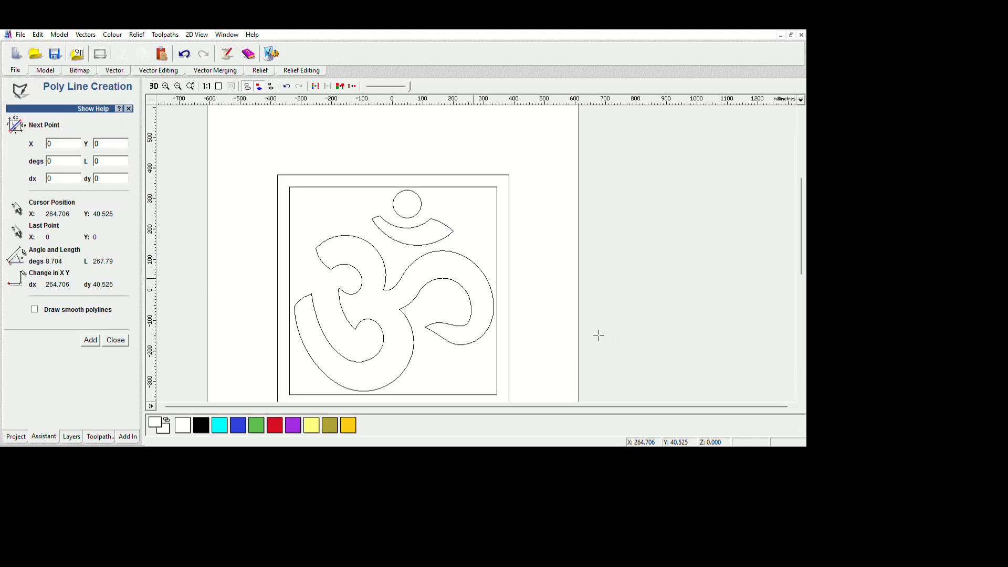
{"action": "left_click", "coordinate": [474, 278]}
{"action": "left_click", "coordinate": [506, 278]}
{"action": "right_click", "coordinate": [506, 278]}
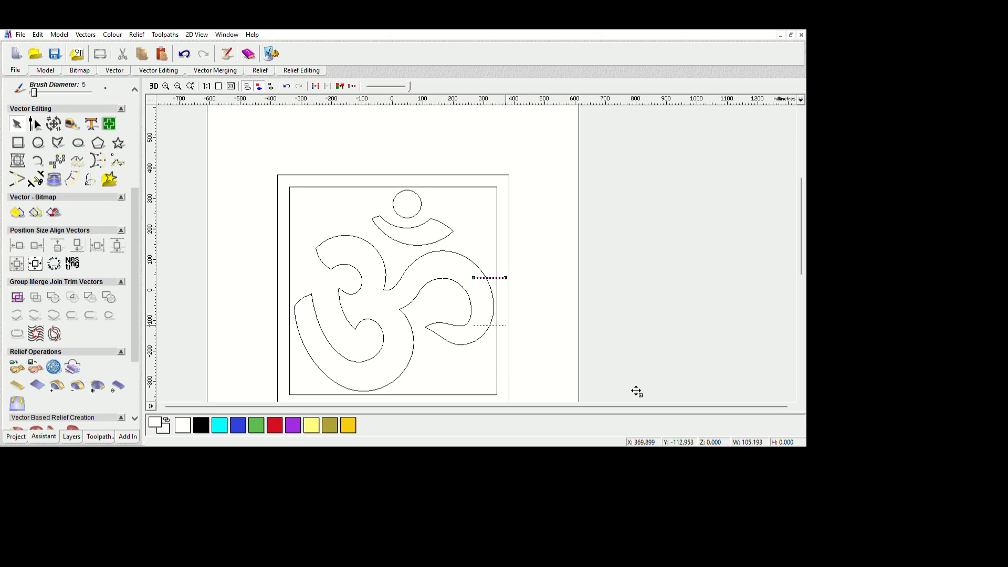
{"action": "scroll", "coordinate": [632, 341], "scroll_direction": "up", "scroll_amount": 2}
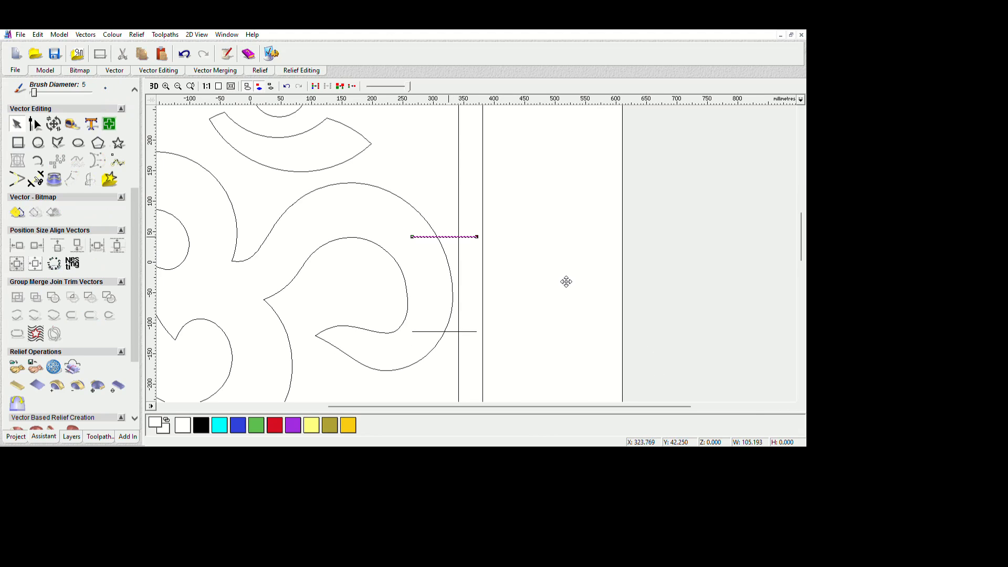
{"action": "mouse_move", "coordinate": [566, 282]}
{"action": "left_mouse_down"}
{"action": "mouse_move", "coordinate": [564, 266]}
{"action": "mouse_move", "coordinate": [567, 277]}
{"action": "left_mouse_up"}
{"action": "left_click", "coordinate": [576, 297]}
Trim the upper line pair into an open bridge between tail and inner square, and pair the lower line with a parallel copy.
{"action": "left_click", "coordinate": [36, 179]}
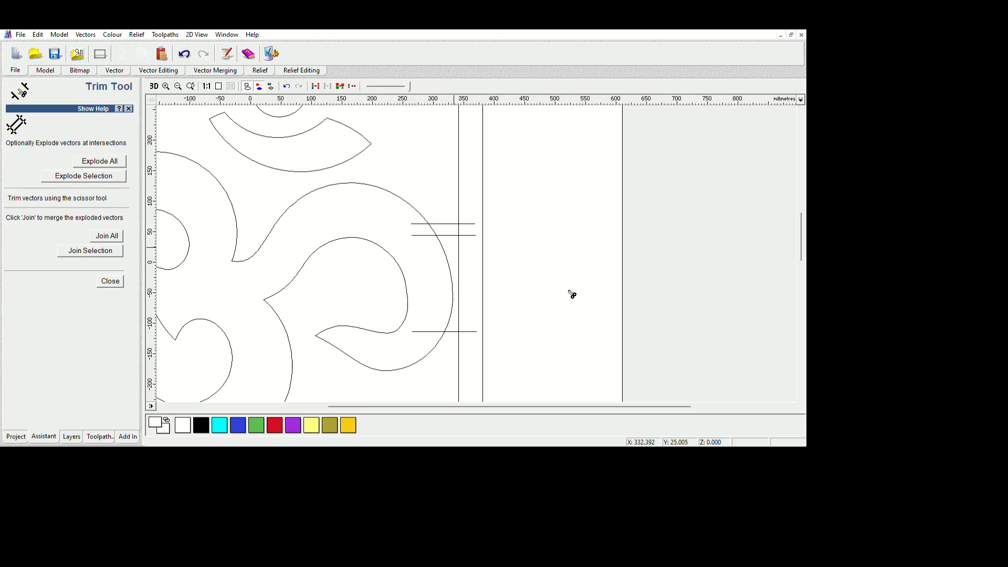
{"action": "left_click", "coordinate": [531, 276]}
{"action": "left_click", "coordinate": [518, 262]}
{"action": "left_click", "coordinate": [542, 269]}
{"action": "left_click", "coordinate": [110, 281]}
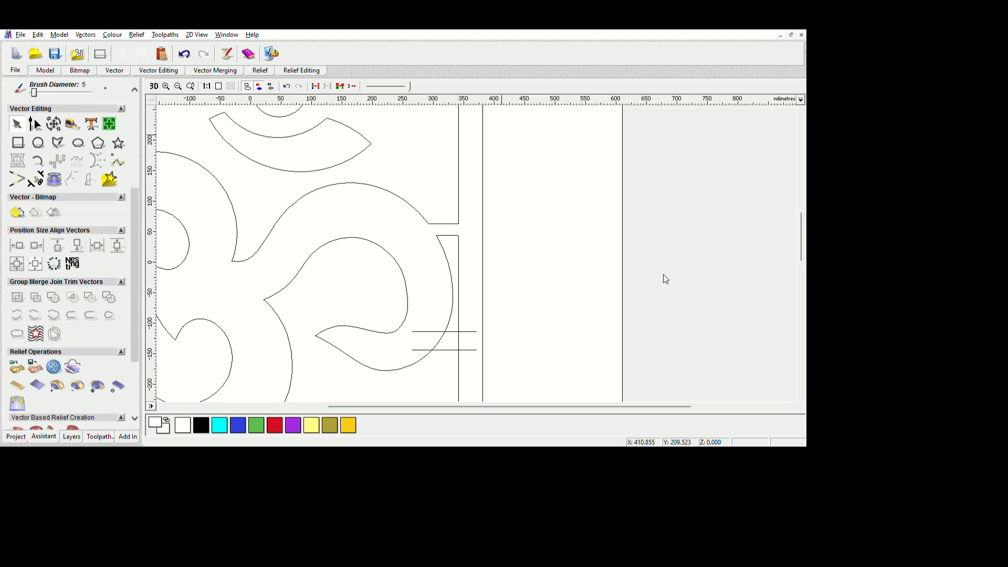
Trim the lower line pair and the edges it crosses into a second bridge between the tail and inner square.
{"action": "left_click", "coordinate": [36, 180]}
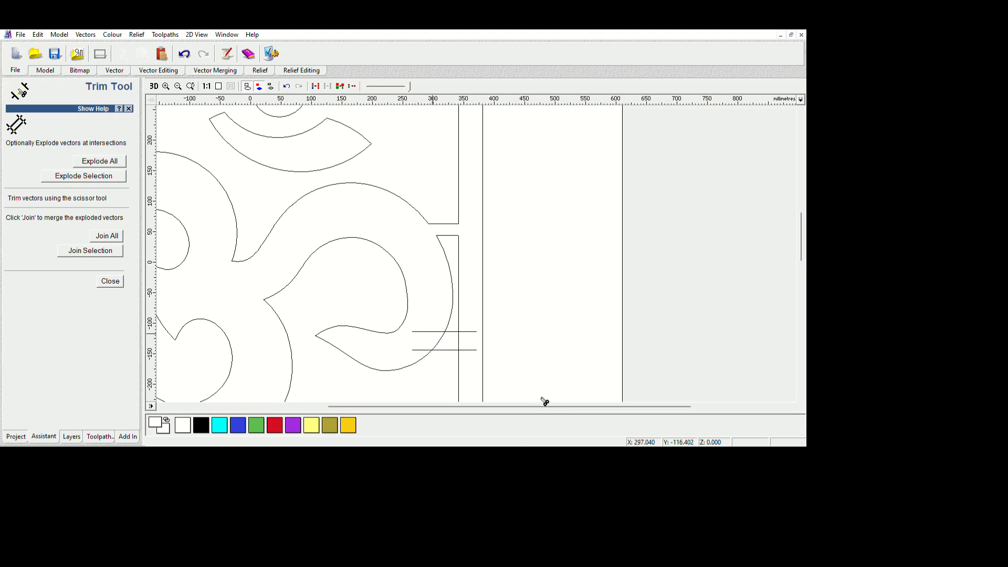
{"action": "left_click", "coordinate": [431, 332]}
{"action": "scroll", "coordinate": [482, 293], "scroll_direction": "down", "scroll_amount": 1}
{"action": "left_click", "coordinate": [110, 282]}
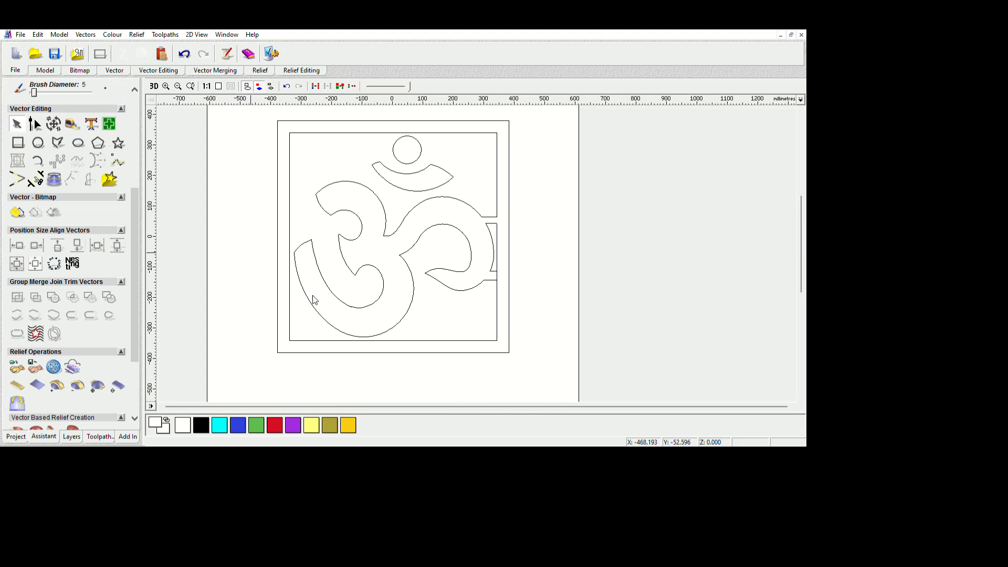
Bridge the crescent to the tail's arch with two parallel slanted lines about 59 mm high, trimming them and the edges they cross.
{"action": "left_click", "coordinate": [58, 143]}
{"action": "scroll", "coordinate": [426, 193], "scroll_direction": "up", "scroll_amount": 1}
{"action": "left_click", "coordinate": [488, 238]}
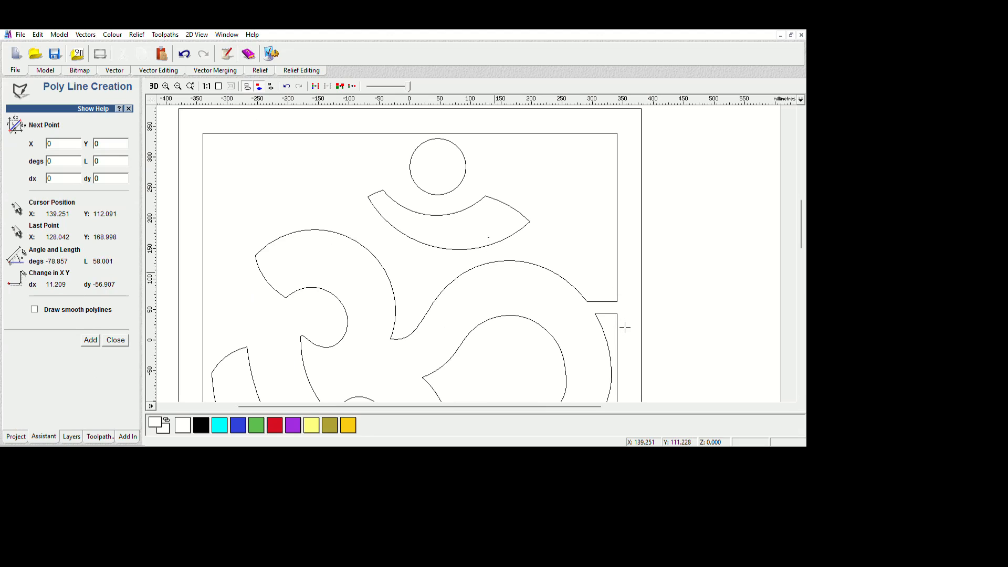
{"action": "left_click", "coordinate": [496, 273]}
{"action": "key", "text": "Escape"}
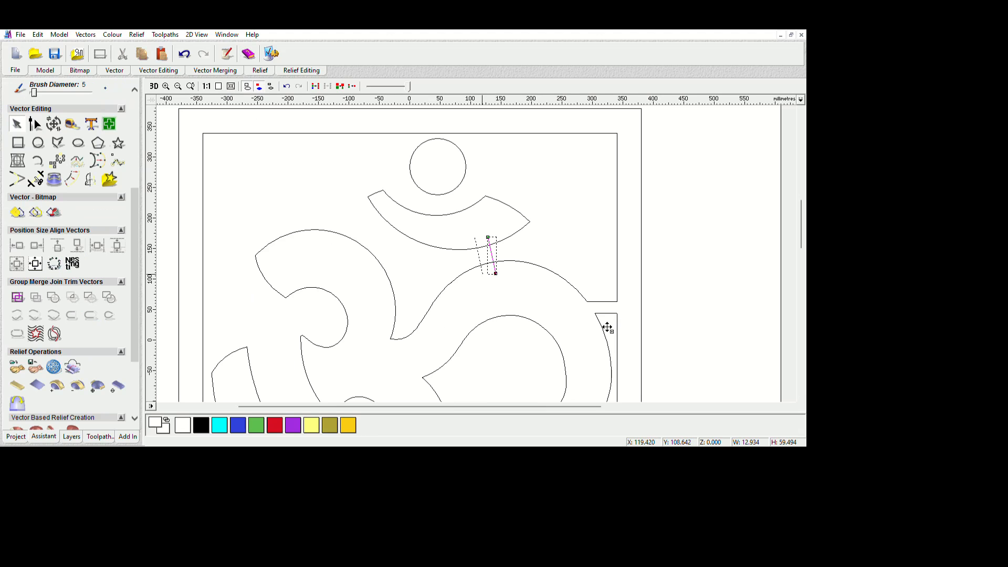
{"action": "left_click_drag", "start_coordinate": [482, 274], "coordinate": [479, 274], "text": "ctrl"}
{"action": "left_click", "coordinate": [494, 285]}
{"action": "left_click", "coordinate": [36, 179]}
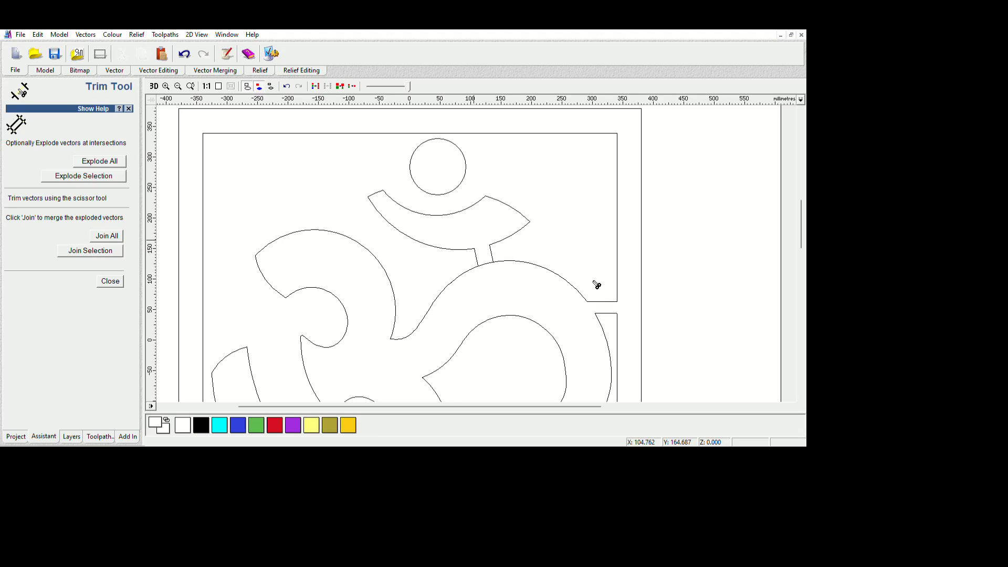
{"action": "left_click", "coordinate": [110, 281]}
Draw a diagonal line about 83 mm wide and 89 mm high between the crescent and upper left curve, with a close parallel copy.
{"action": "left_click", "coordinate": [60, 125]}
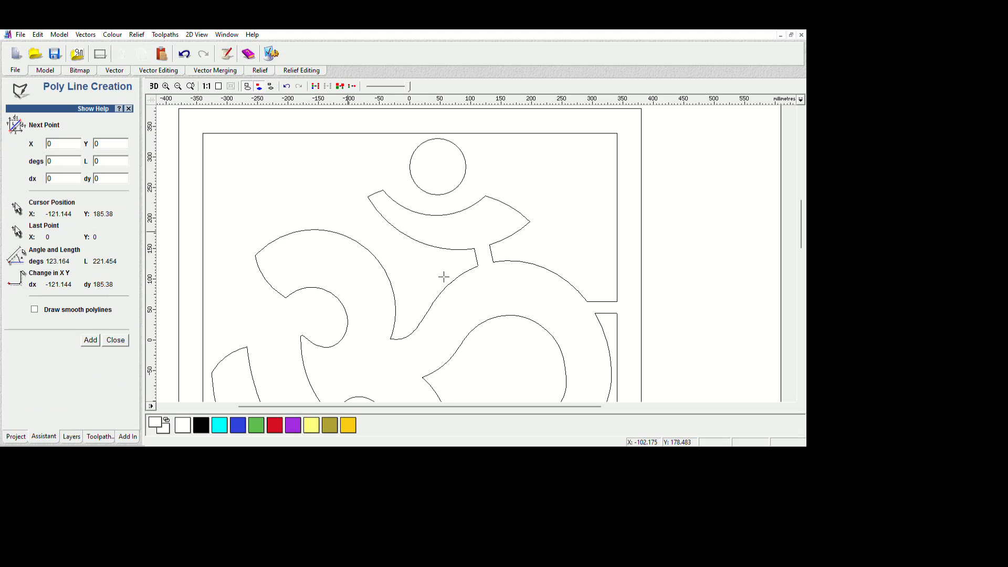
{"action": "left_click", "coordinate": [391, 212]}
{"action": "left_click", "coordinate": [342, 266]}
{"action": "right_click", "coordinate": [341, 266]}
{"action": "left_click_drag", "start_coordinate": [341, 266], "coordinate": [352, 273], "text": "ctrl"}
{"action": "left_click", "coordinate": [362, 286]}
{"action": "left_click", "coordinate": [357, 268]}
{"action": "left_click", "coordinate": [352, 258]}
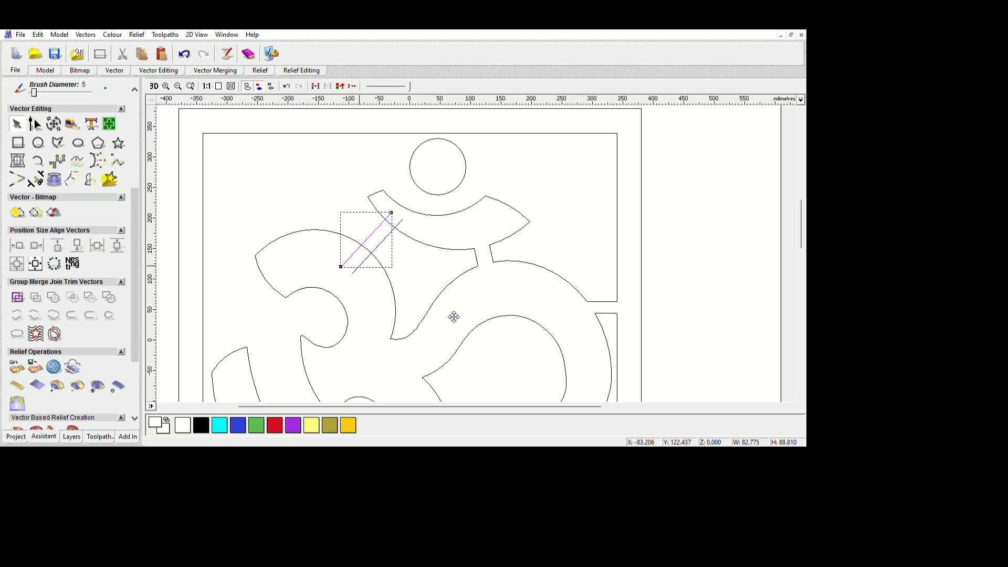
{"action": "left_click", "coordinate": [454, 317]}
Draw a near-vertical line about 175 mm high through the inner square's upper edge, dot and crescent, with a close parallel copy.
{"action": "scroll", "coordinate": [452, 315], "scroll_direction": "down", "scroll_amount": 3}
{"action": "scroll", "coordinate": [525, 315], "scroll_direction": "up", "scroll_amount": 3}
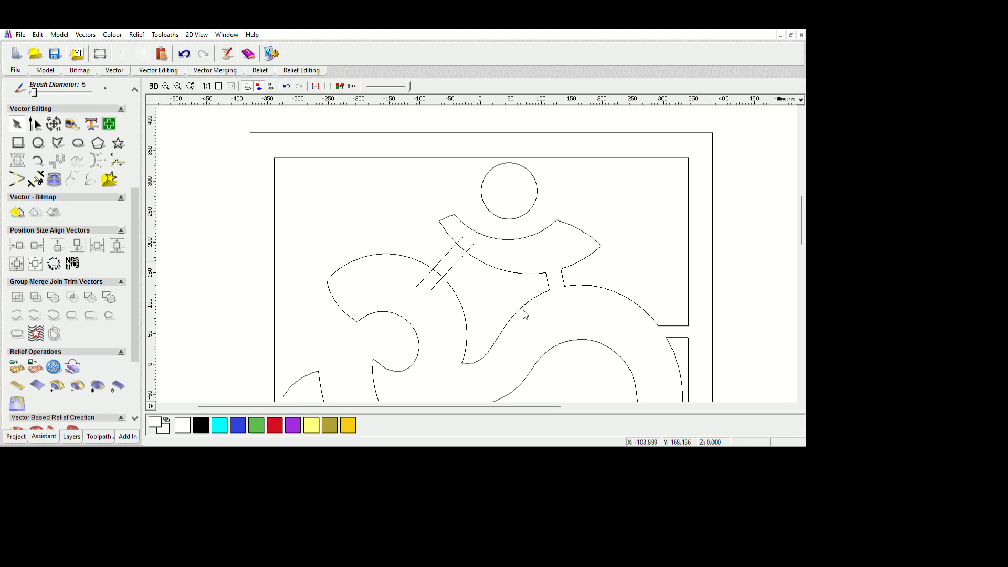
{"action": "left_click", "coordinate": [57, 142]}
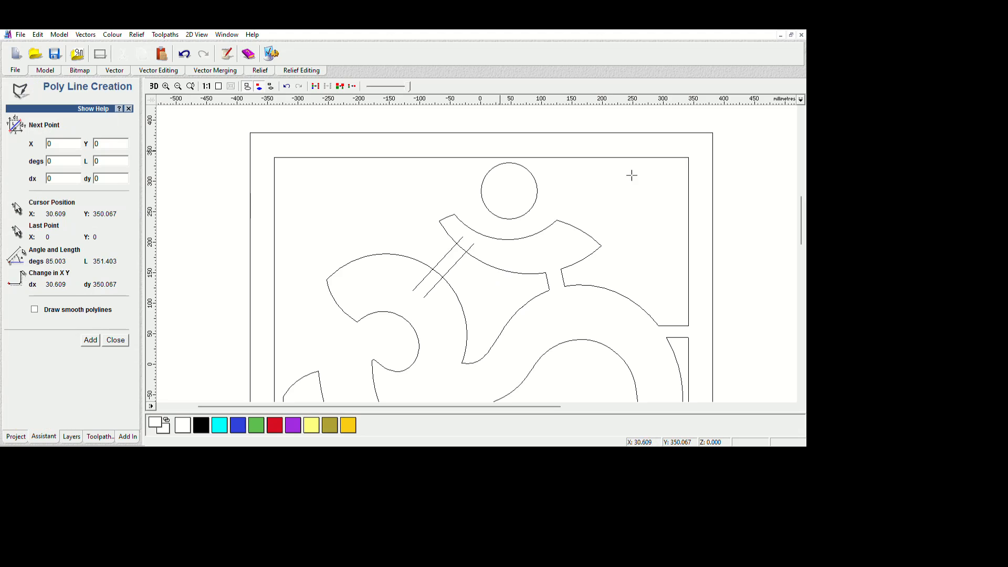
{"action": "left_click", "coordinate": [505, 147]}
{"action": "left_click", "coordinate": [503, 254]}
{"action": "right_click", "coordinate": [503, 253]}
{"action": "left_click_drag", "start_coordinate": [503, 253], "coordinate": [513, 252], "text": "ctrl"}
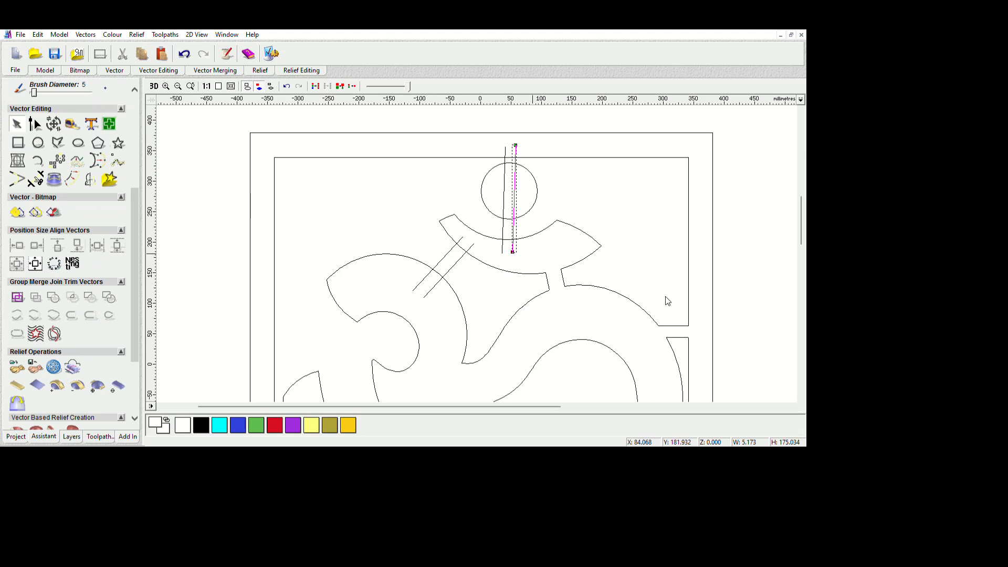
Undo the near-vertical line and its parallel copy through the dot and crescent.
{"action": "left_click", "coordinate": [665, 298]}
{"action": "key", "text": "ctrl+z"}
{"action": "key", "text": "ctrl+z"}
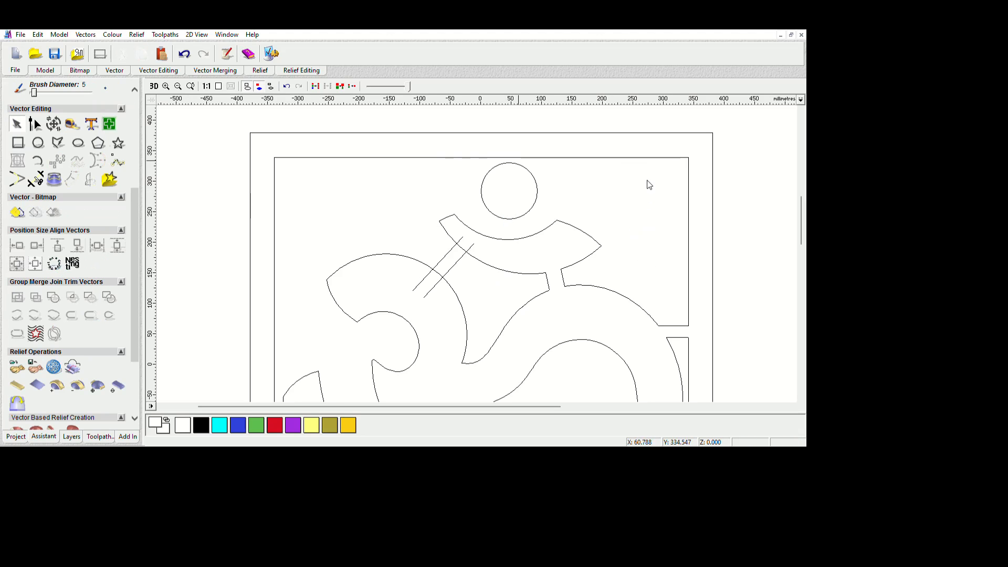
Draw a vertical line about 186 mm long through the inner square's upper edge, dot and crescent, with a close parallel copy.
{"action": "left_click", "coordinate": [57, 142]}
{"action": "left_click", "coordinate": [496, 146]}
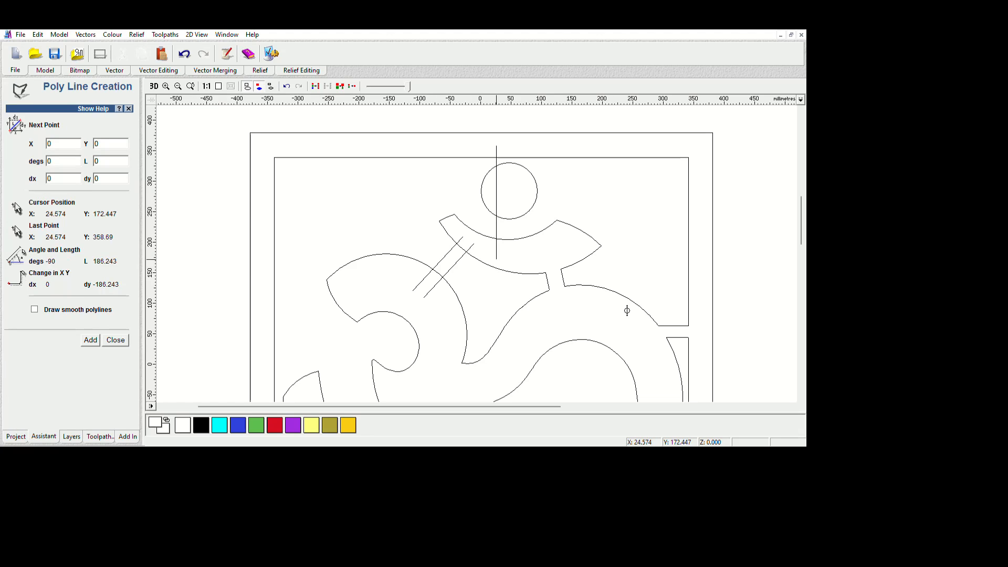
{"action": "left_click", "coordinate": [496, 260]}
{"action": "right_click", "coordinate": [496, 260]}
{"action": "left_click_drag", "start_coordinate": [627, 309], "coordinate": [649, 312], "text": "ctrl"}
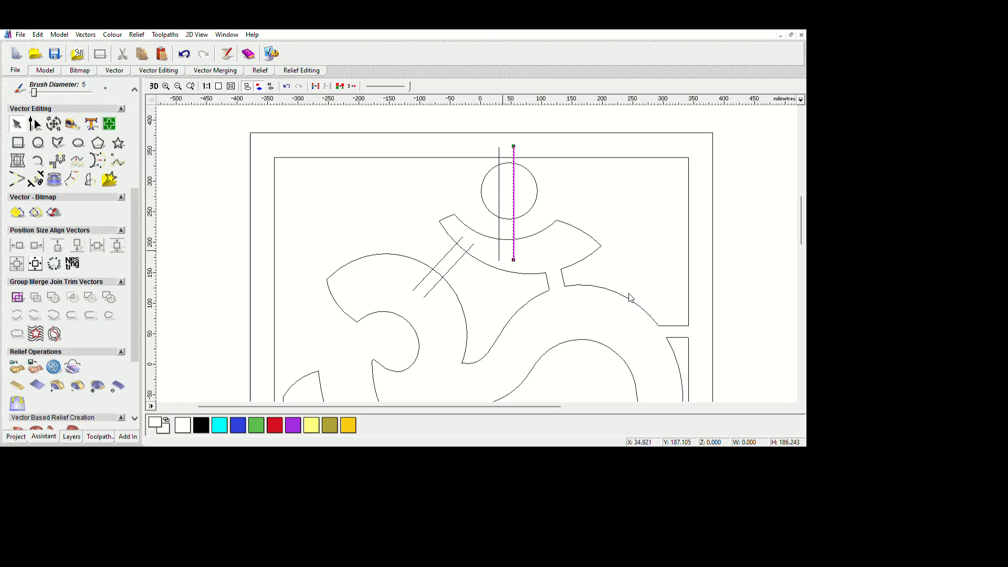
{"action": "left_click", "coordinate": [633, 296]}
Trim the vertical line pair and the edges it crosses into bridges joining the frame, dot and crescent.
{"action": "left_click", "coordinate": [35, 179]}
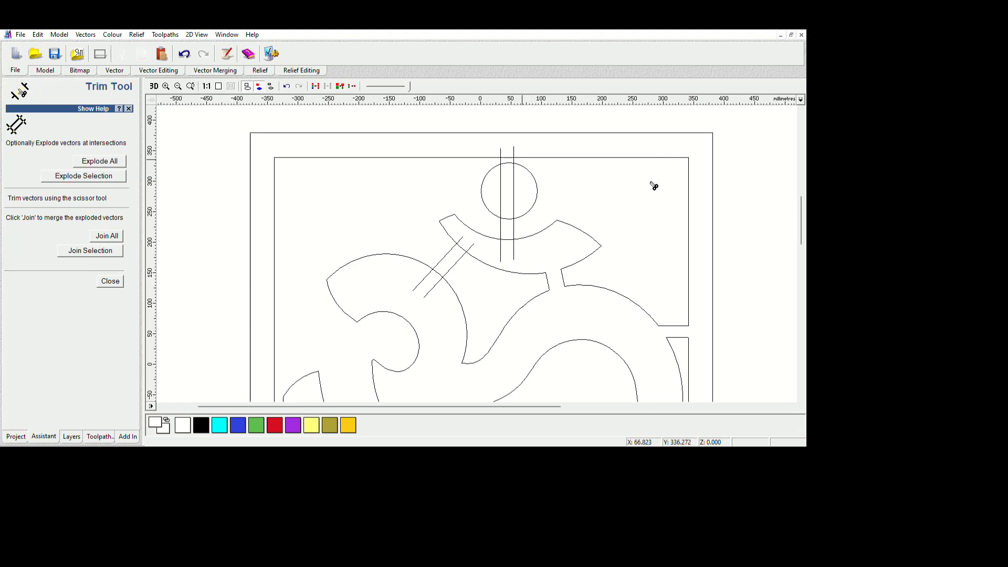
{"action": "scroll", "coordinate": [654, 186], "scroll_direction": "up", "scroll_amount": 1}
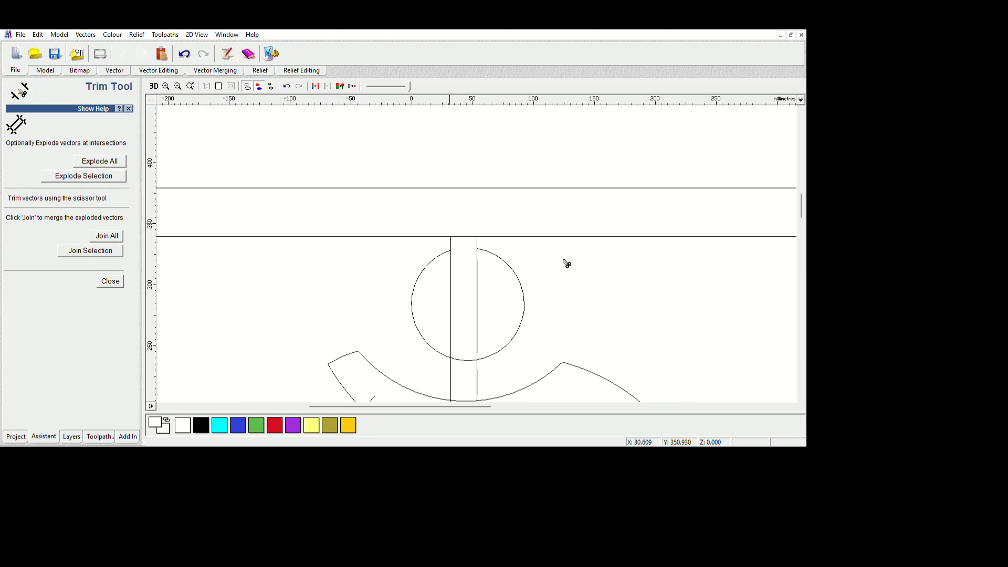
{"action": "left_click", "coordinate": [595, 314]}
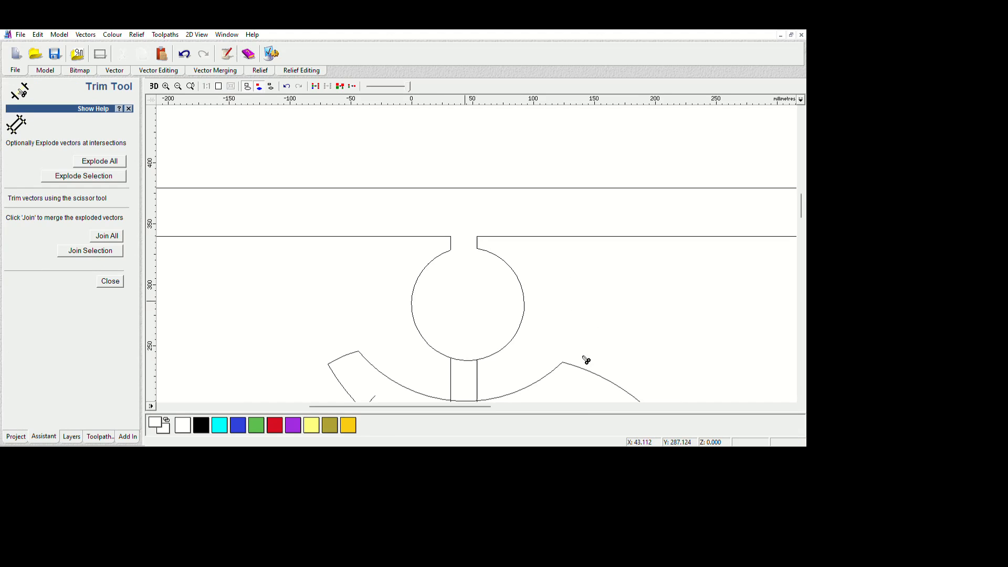
{"action": "scroll", "coordinate": [597, 308], "scroll_direction": "down", "scroll_amount": 1}
{"action": "scroll", "coordinate": [601, 325], "scroll_direction": "up", "scroll_amount": 1}
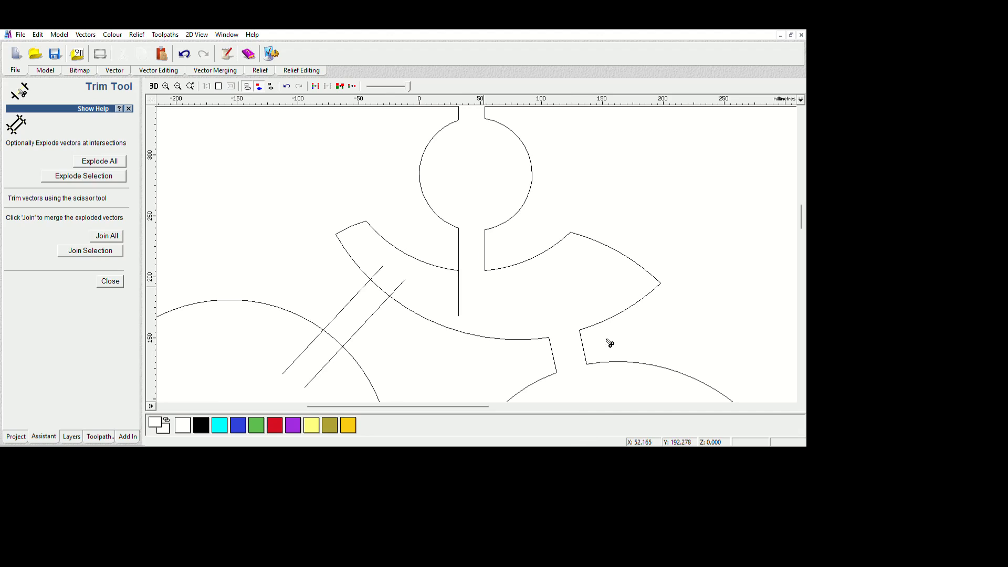
Trim the diagonal line pair and the edges it crosses into a bridge between the crescent and the upper left curve.
{"action": "scroll", "coordinate": [577, 341], "scroll_direction": "down", "scroll_amount": 1}
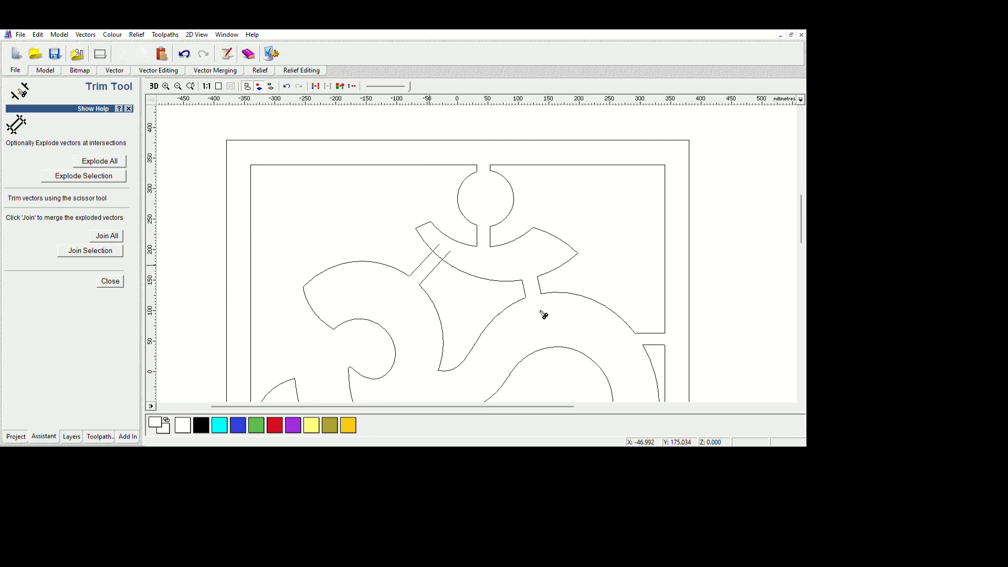
{"action": "scroll", "coordinate": [560, 320], "scroll_direction": "down", "scroll_amount": 1}
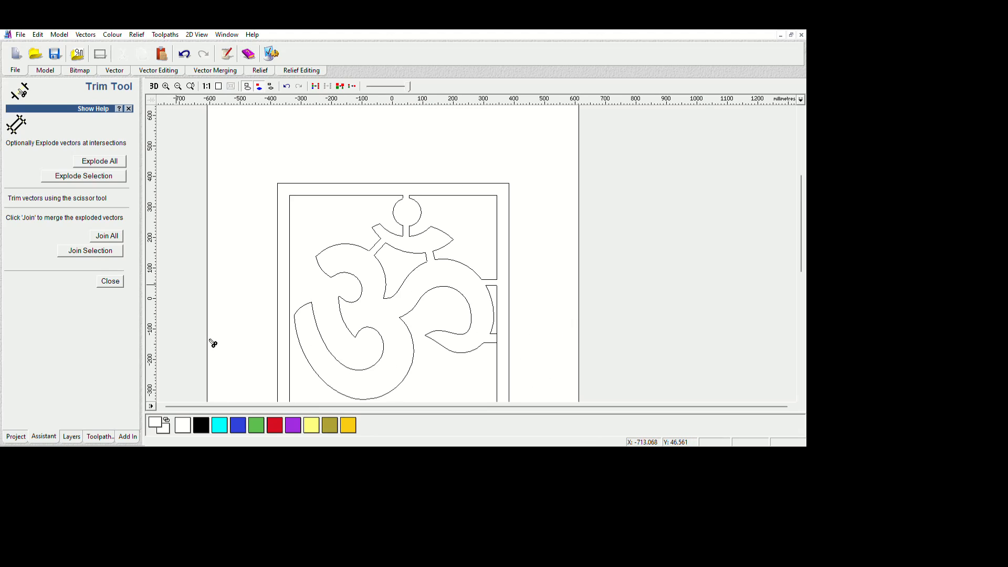
{"action": "key", "text": "Escape"}
Draw a horizontal line about 57 mm long across the inner square's left edge and the lower left curve, with a parallel copy below.
{"action": "scroll", "coordinate": [444, 380], "scroll_direction": "up", "scroll_amount": 1}
{"action": "left_click", "coordinate": [58, 143]}
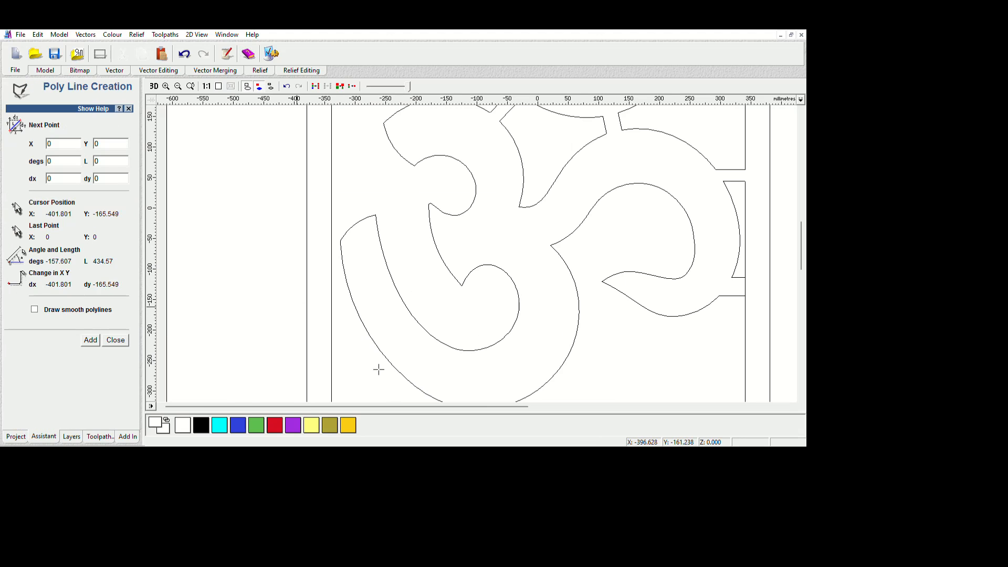
{"action": "left_click", "coordinate": [324, 289]}
{"action": "left_click", "coordinate": [358, 290]}
{"action": "key", "text": "Escape"}
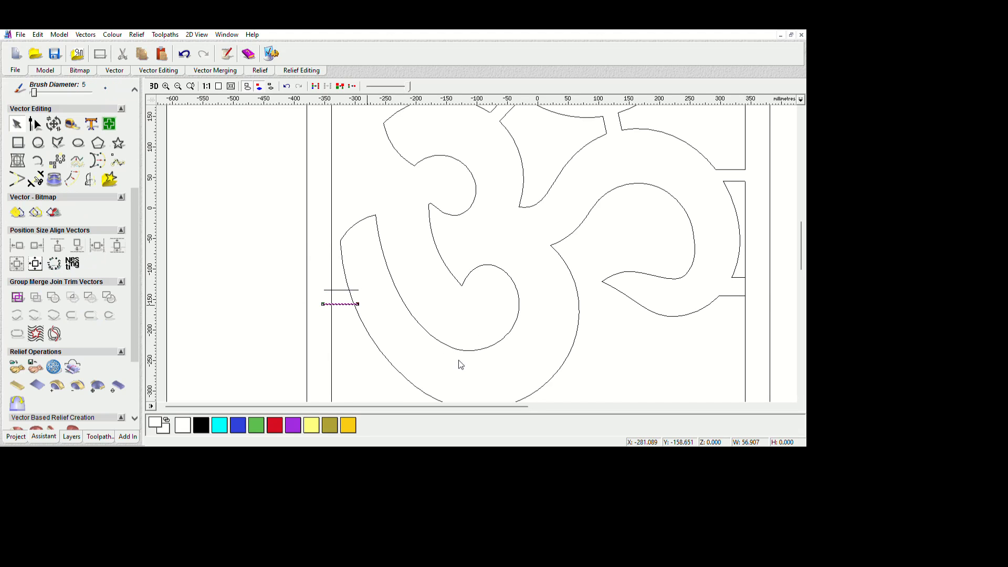
Trim the left horizontal line pair and the edges it crosses into a bridge between the frame and the lower left curve.
{"action": "left_click", "coordinate": [35, 179]}
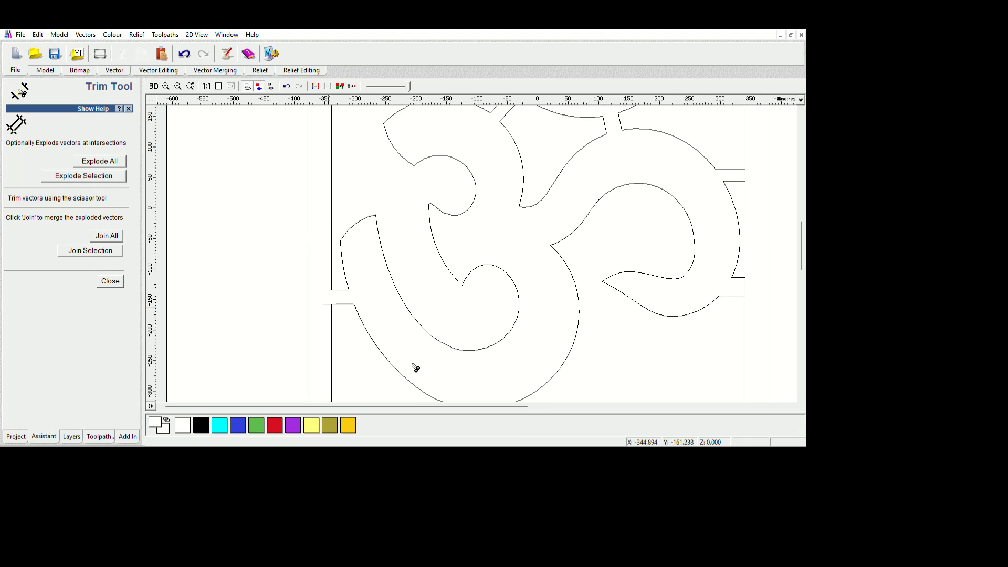
{"action": "scroll", "coordinate": [420, 375], "scroll_direction": "down", "scroll_amount": 2}
{"action": "scroll", "coordinate": [453, 236], "scroll_direction": "up", "scroll_amount": 2}
{"action": "left_click", "coordinate": [111, 282]}
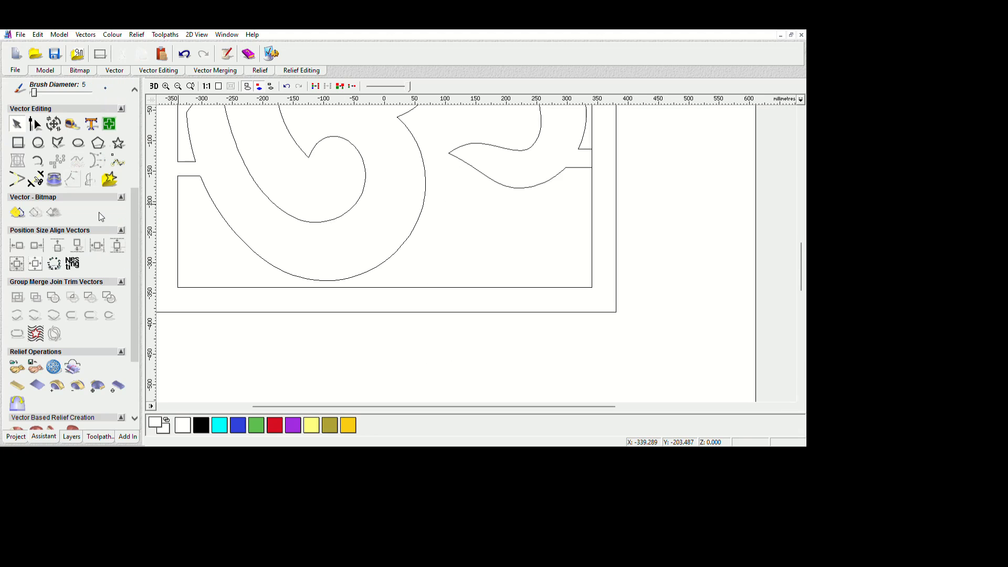
Draw a short vertical line across the lower curve's bottom and the inner square's lower edge, with a close parallel copy.
{"action": "left_click", "coordinate": [16, 142]}
{"action": "left_click", "coordinate": [314, 271]}
{"action": "left_click", "coordinate": [314, 306]}
{"action": "right_click", "coordinate": [314, 306]}
{"action": "left_click", "coordinate": [314, 304]}
{"action": "left_click_drag", "start_coordinate": [314, 304], "coordinate": [333, 305], "text": "ctrl"}
{"action": "left_click", "coordinate": [340, 309]}
Trim the bottom vertical line pair and the edges it crosses into a bridge between the lower curve and the frame.
{"action": "left_click", "coordinate": [55, 182]}
{"action": "left_click", "coordinate": [115, 284]}
{"action": "left_click", "coordinate": [38, 181]}
{"action": "left_click", "coordinate": [324, 281]}
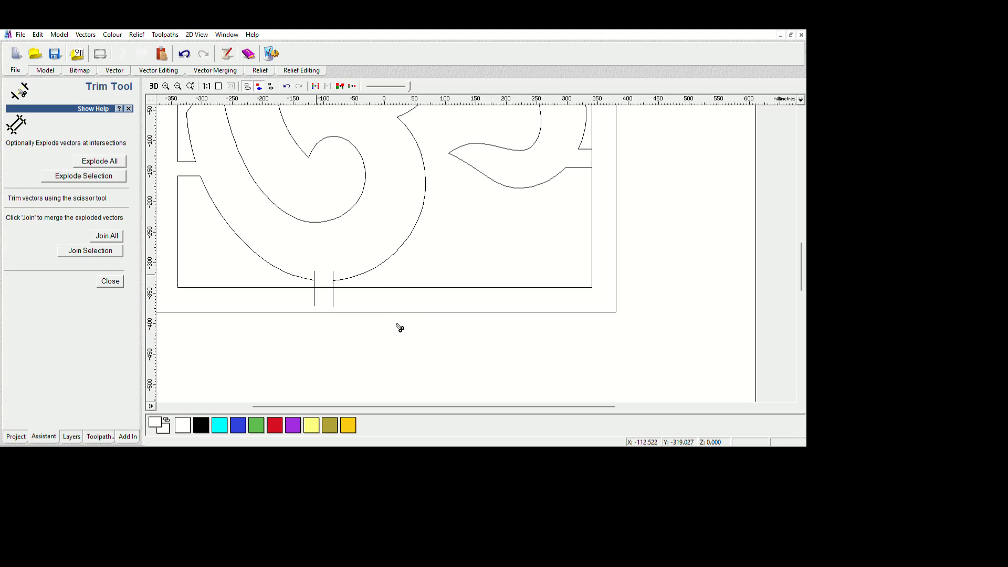
{"action": "left_click", "coordinate": [333, 301]}
{"action": "left_click", "coordinate": [324, 288]}
{"action": "left_click", "coordinate": [110, 281]}
Join the trimmed Om and inner square vectors into continuous outlines, then select the upper right outline to check it.
{"action": "scroll", "coordinate": [450, 241], "scroll_direction": "down", "scroll_amount": 2}
{"action": "left_click_drag", "start_coordinate": [363, 144], "coordinate": [530, 279]}
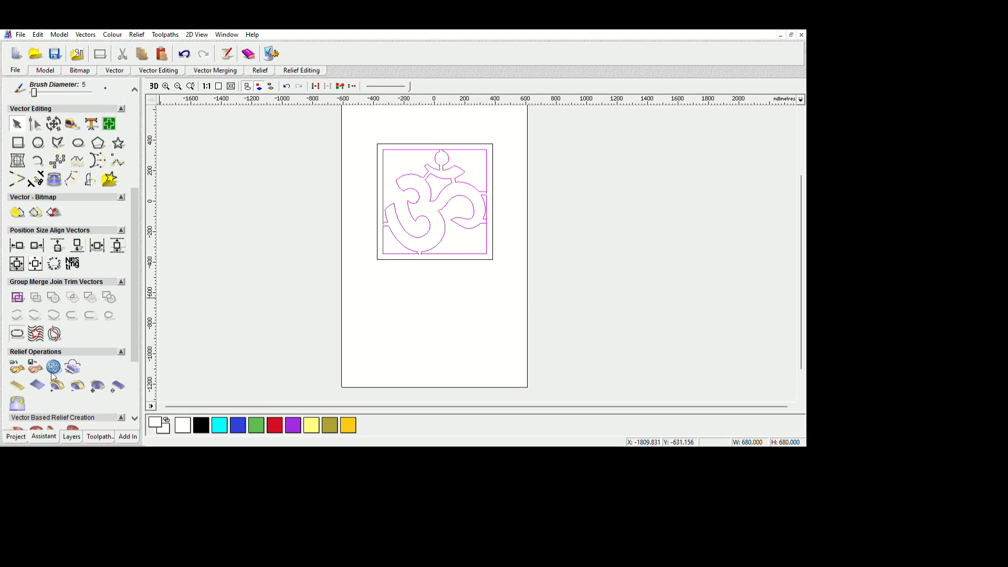
{"action": "left_click", "coordinate": [17, 333]}
{"action": "left_click", "coordinate": [118, 215]}
{"action": "left_click", "coordinate": [108, 237]}
{"action": "left_click", "coordinate": [539, 180]}
{"action": "scroll", "coordinate": [554, 244], "scroll_direction": "up", "scroll_amount": 1}
{"action": "left_click", "coordinate": [420, 246]}
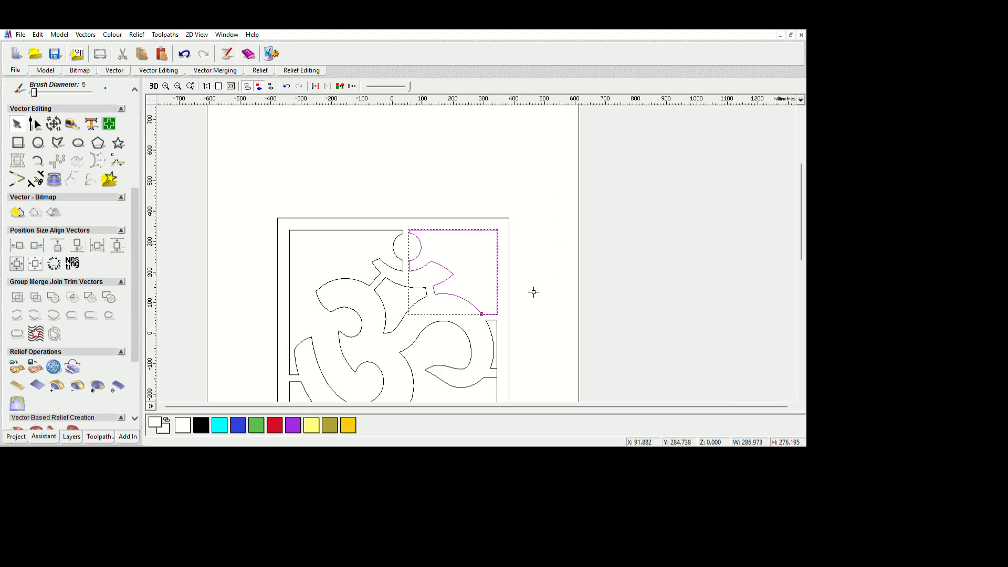
{"action": "left_click", "coordinate": [571, 298]}
Check the Om and inner square vectors in Vector Doctor for coincident points and intersections at 0.01 mm tolerance.
{"action": "scroll", "coordinate": [571, 297], "scroll_direction": "down", "scroll_amount": 1}
{"action": "left_click_drag", "start_coordinate": [367, 220], "coordinate": [577, 428]}
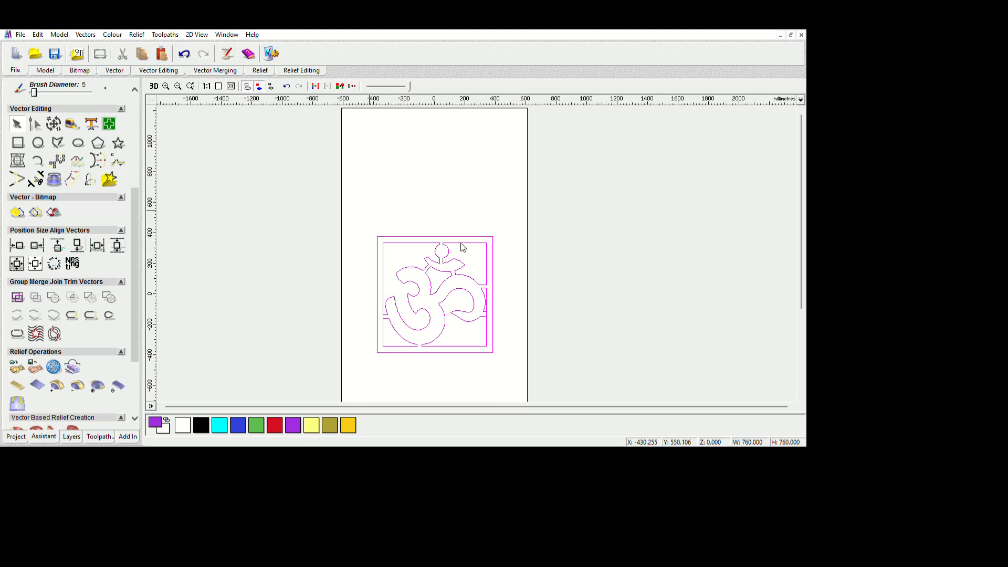
{"action": "left_click_drag", "start_coordinate": [372, 224], "coordinate": [489, 359]}
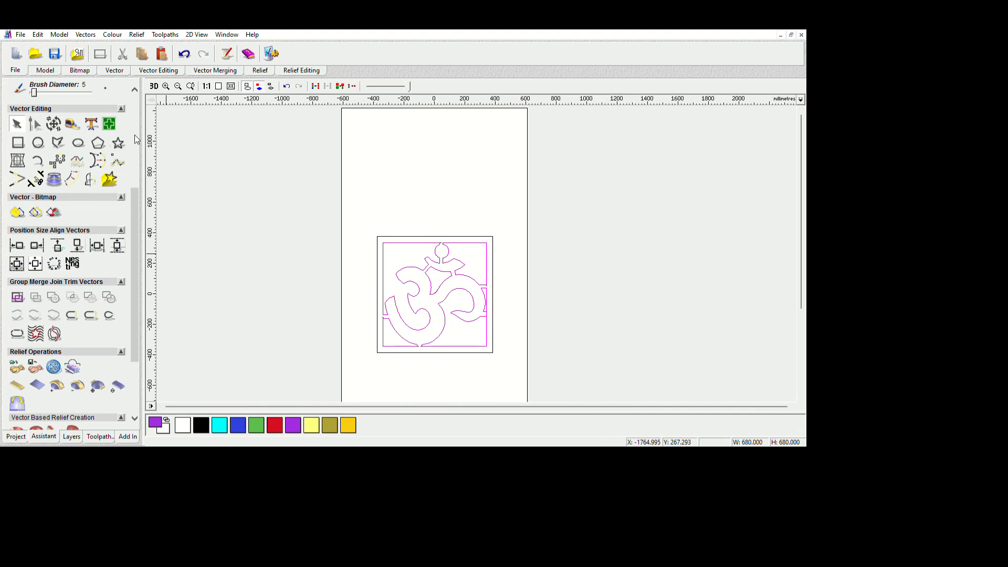
{"action": "left_click", "coordinate": [109, 124]}
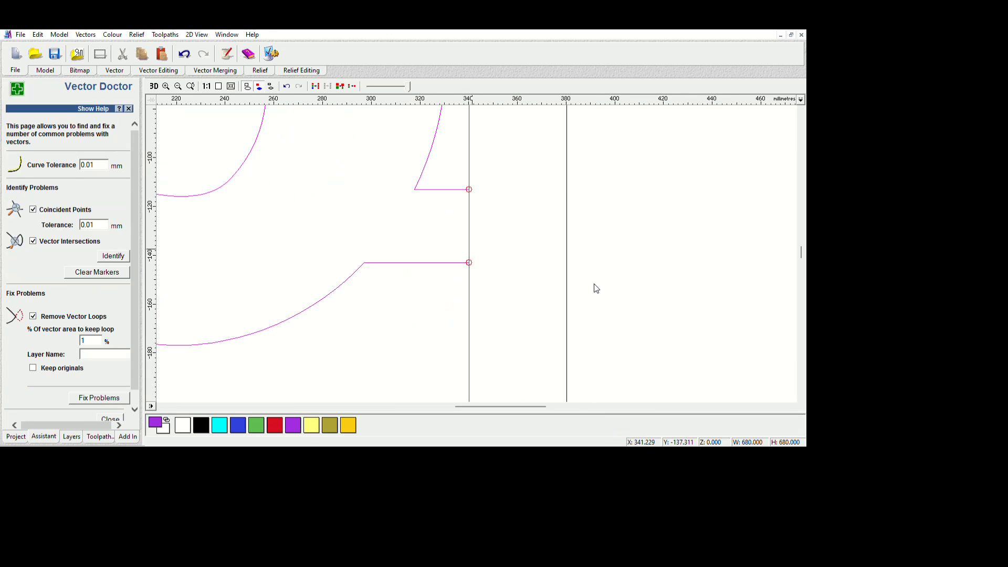
{"action": "left_click", "coordinate": [596, 288]}
{"action": "left_click", "coordinate": [112, 418]}
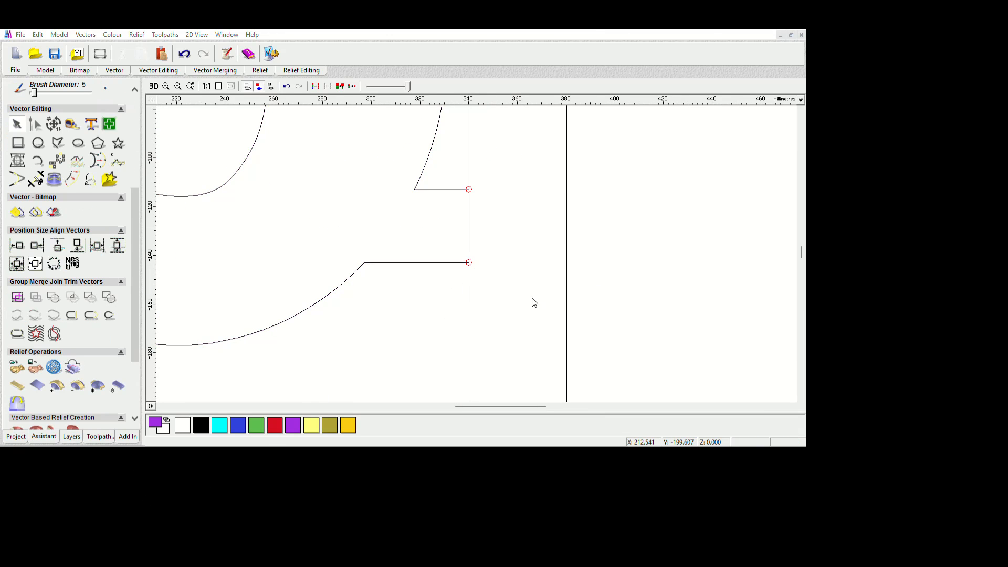
Trim the leftover inner square edge across the lower tail bridge and check the adjoining outline by selecting it.
{"action": "left_click", "coordinate": [43, 210]}
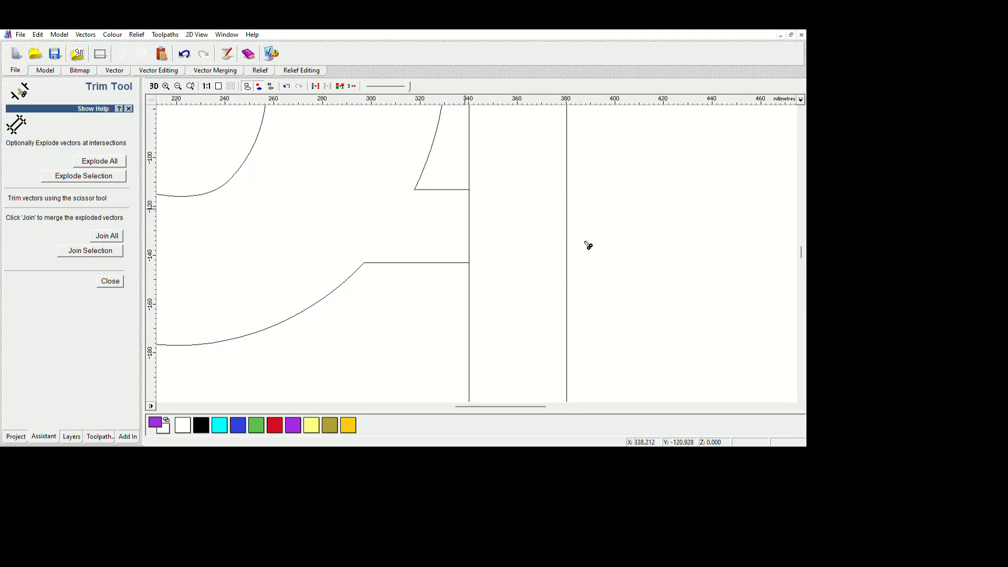
{"action": "left_click", "coordinate": [587, 241]}
{"action": "left_click", "coordinate": [132, 332]}
{"action": "scroll", "coordinate": [604, 312], "scroll_direction": "down", "scroll_amount": 2}
{"action": "left_click", "coordinate": [592, 294]}
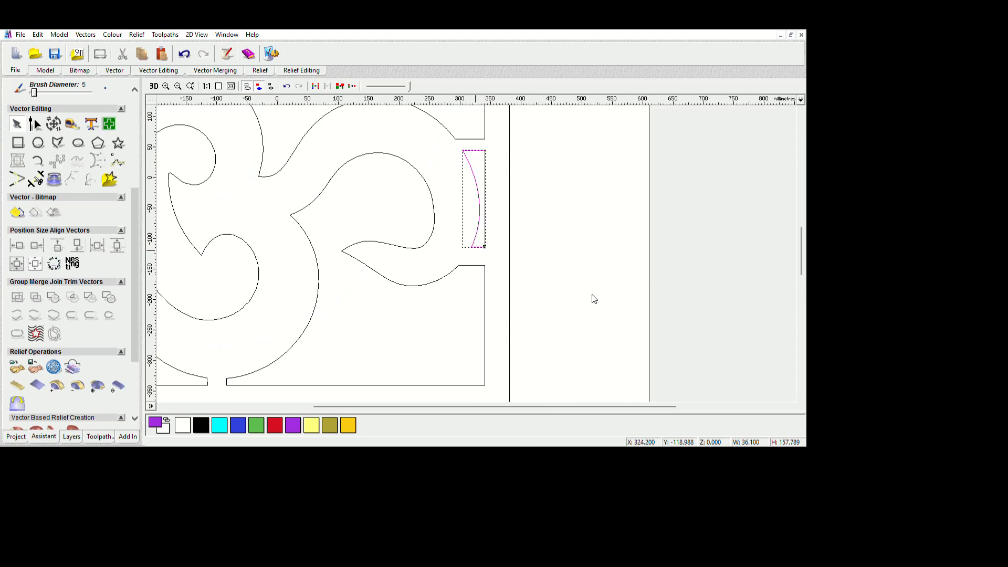
Select the whole framed Om design and fill the area between its vectors with purple.
{"action": "scroll", "coordinate": [592, 295], "scroll_direction": "down", "scroll_amount": 3}
{"action": "left_click_drag", "start_coordinate": [518, 233], "coordinate": [610, 357]}
{"action": "scroll", "coordinate": [595, 267], "scroll_direction": "up", "scroll_amount": 2}
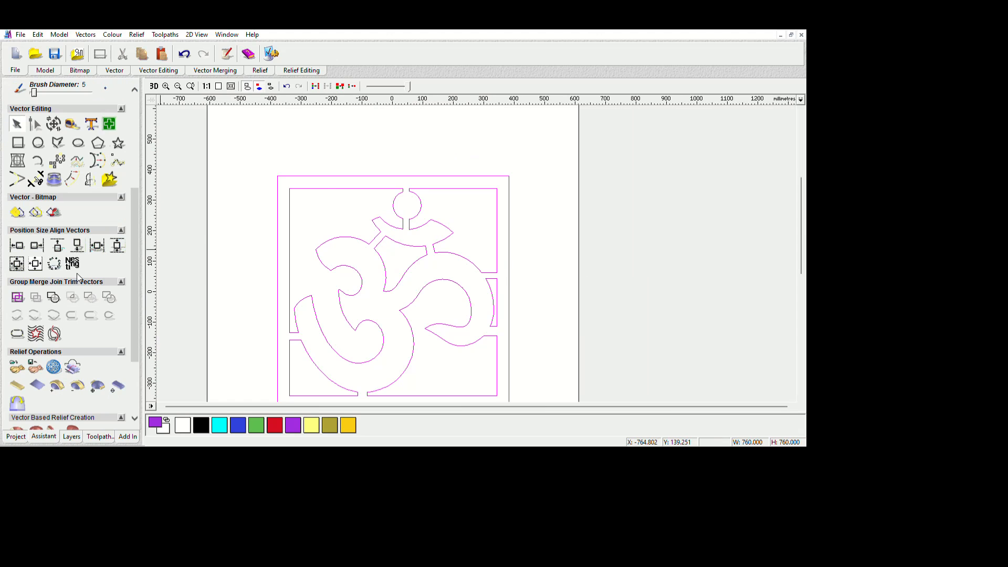
{"action": "left_click", "coordinate": [71, 246]}
{"action": "left_click", "coordinate": [559, 362]}
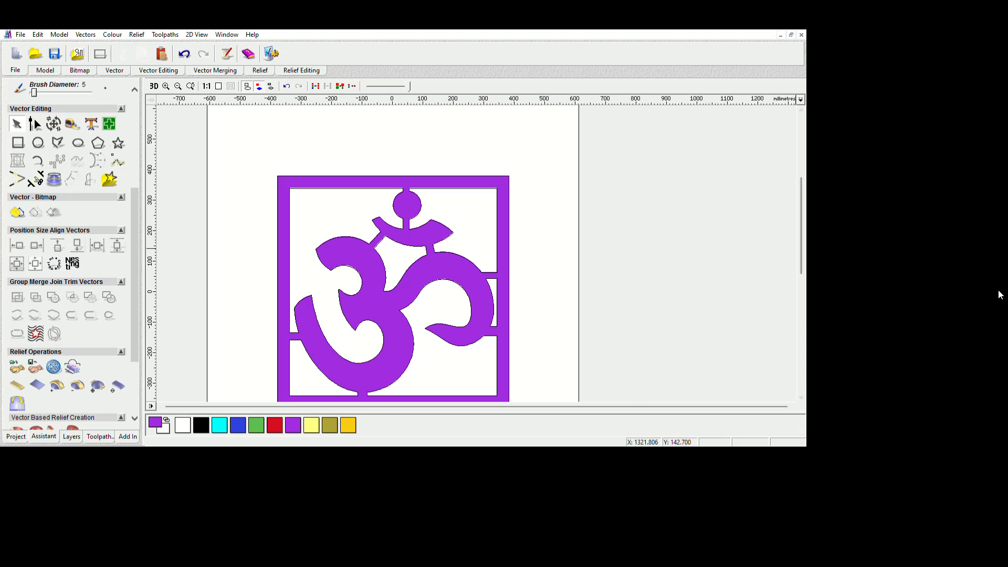
{"action": "left_click_drag", "start_coordinate": [1003, 279], "coordinate": [1004, 295]}
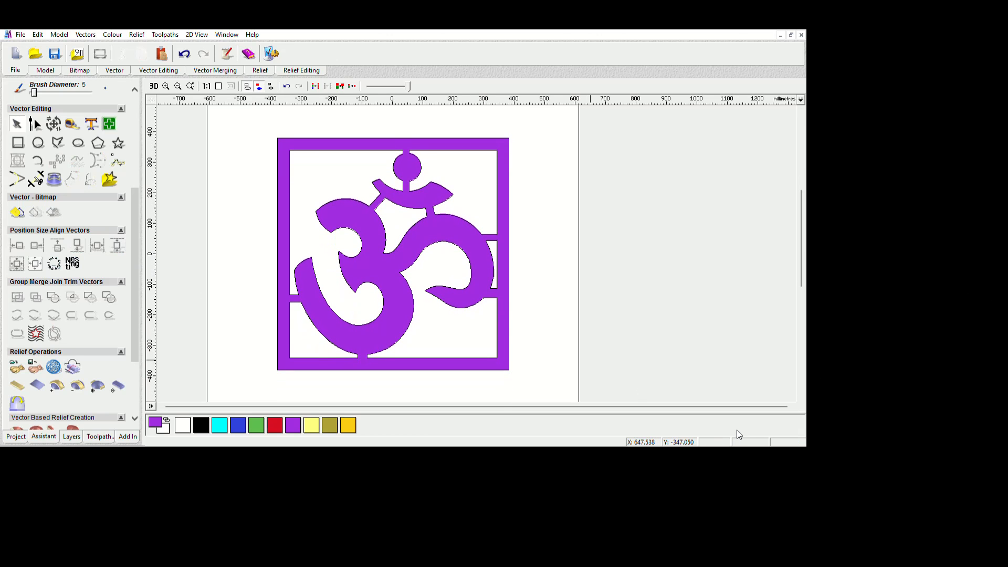